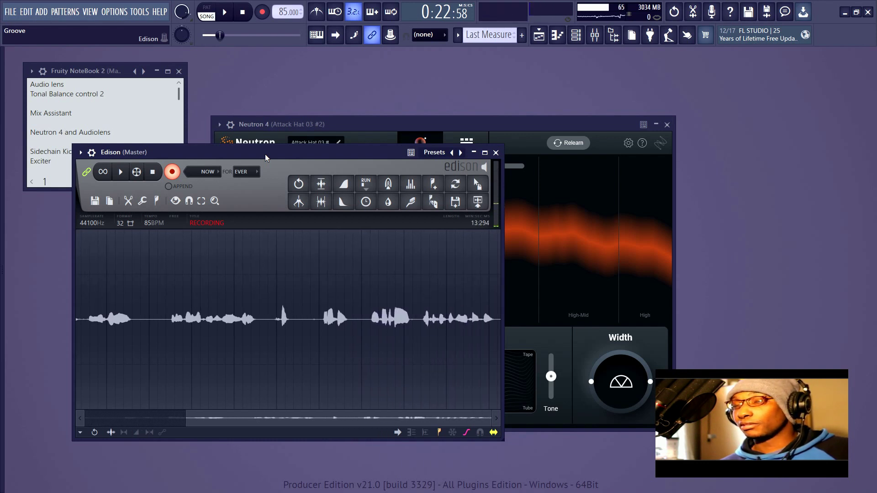
Bring the Neutron 4 window to the front of Edison and move it slightly upward in the workspace.
key(alt+F8)
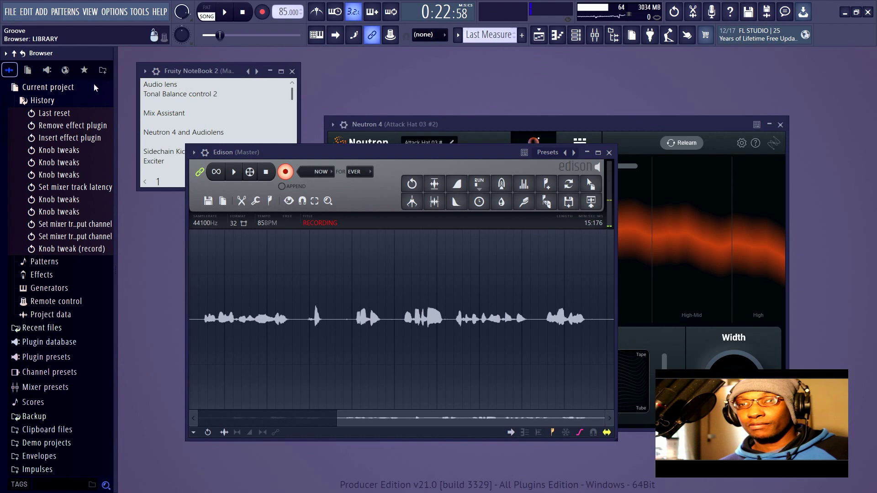
key(alt+F8)
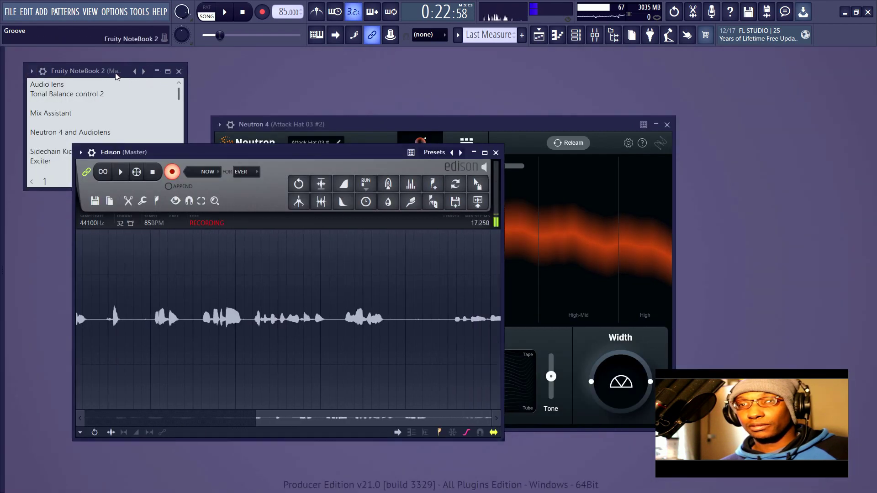
click(94, 88)
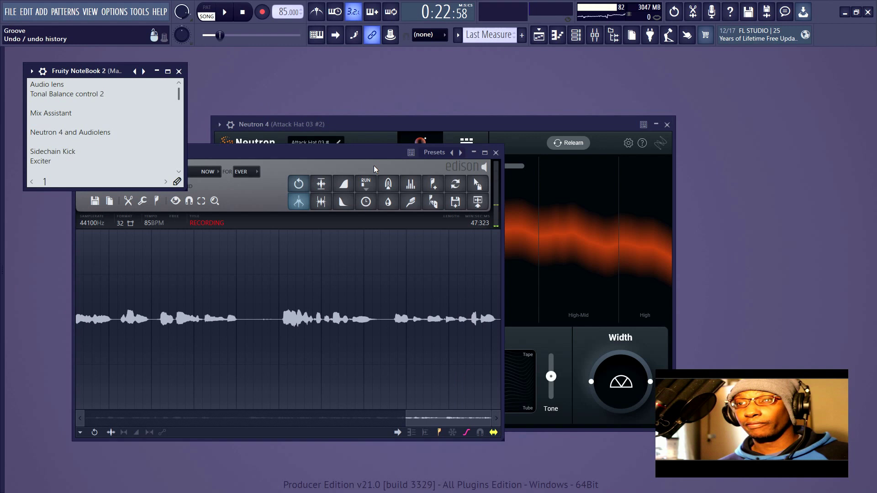
click(508, 163)
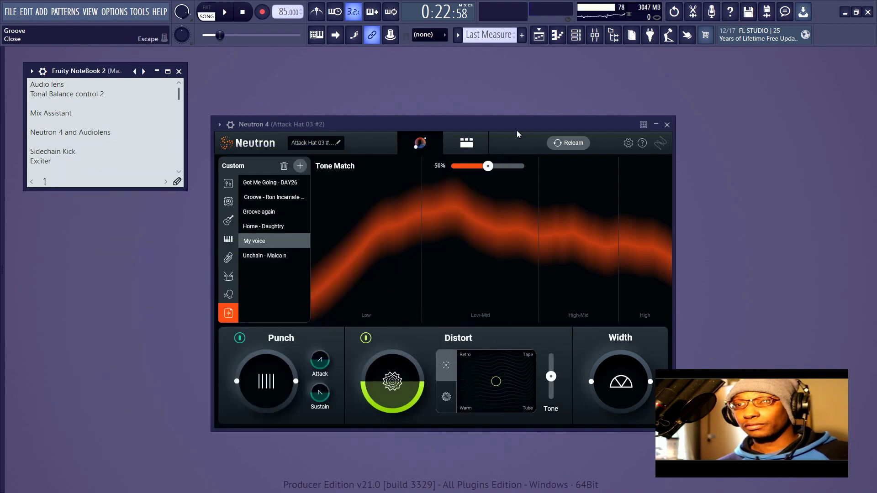
drag(522, 121, 530, 104)
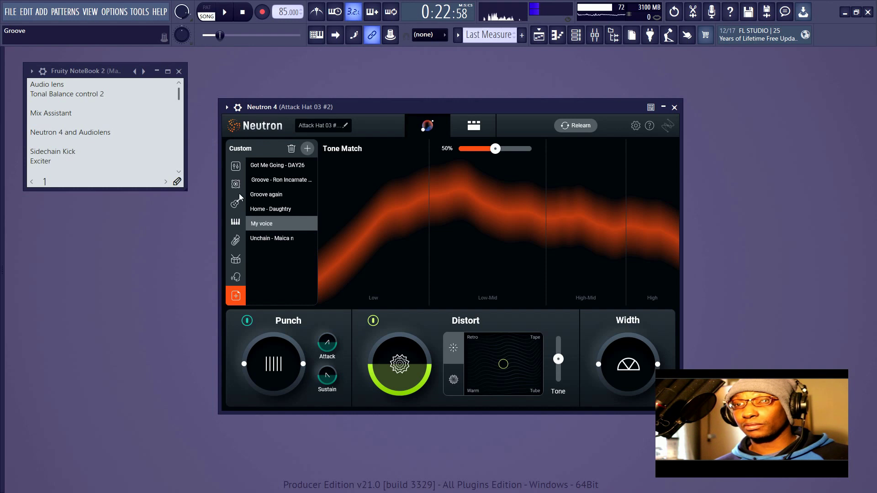
Browse the All-Purpose, Bass and Guitar categories of Tone Match and choose the Guitar target.
click(236, 166)
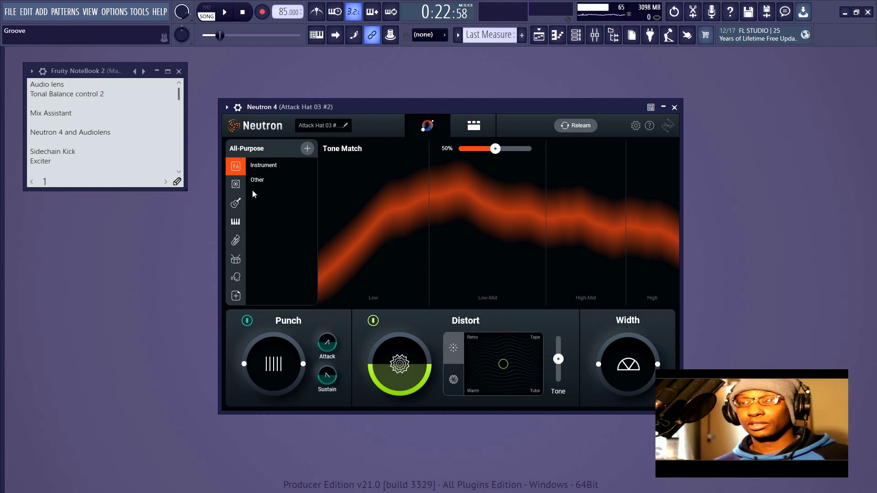
click(237, 185)
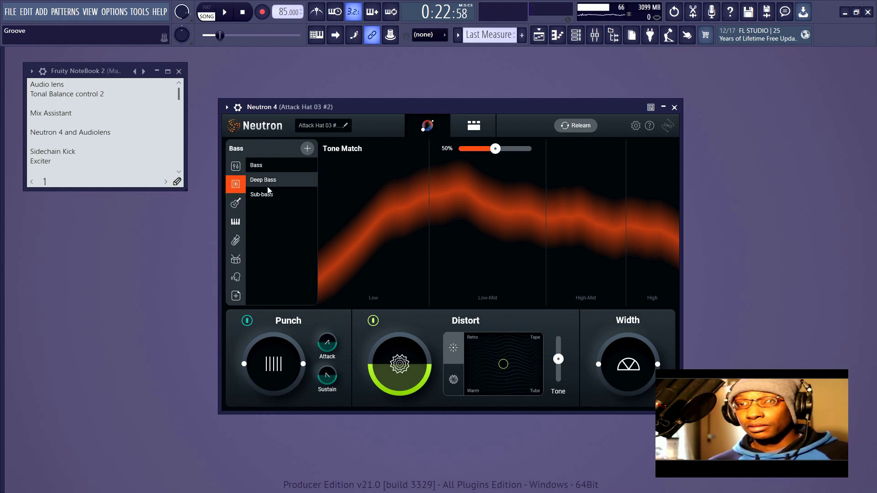
click(240, 207)
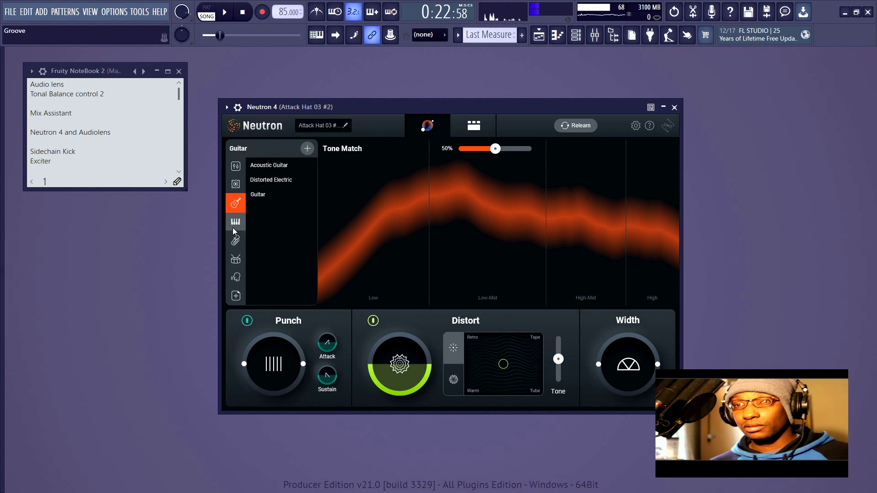
click(272, 180)
click(266, 197)
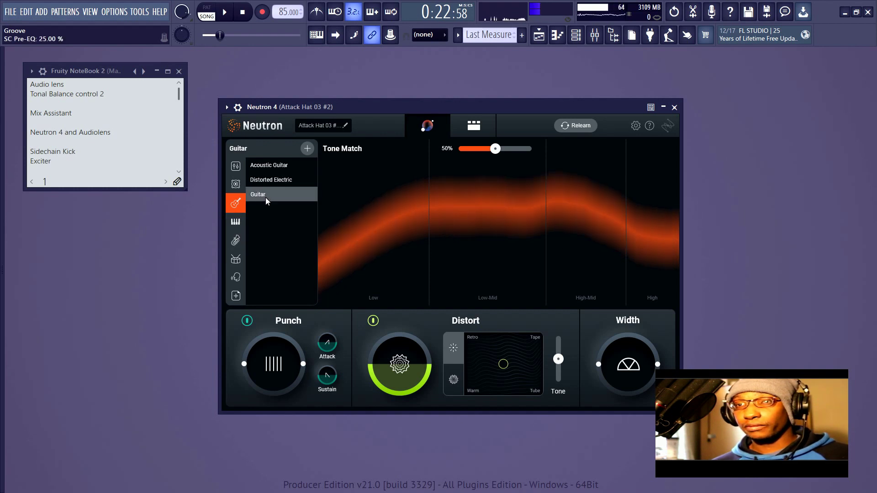
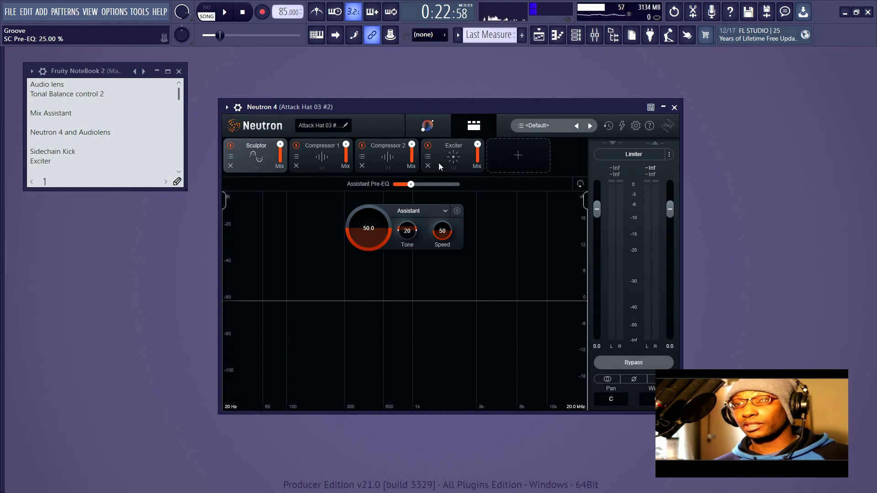
Return to Neutron's assistant view and lower the Distort amount to an exciter drive of 9.65.
click(441, 132)
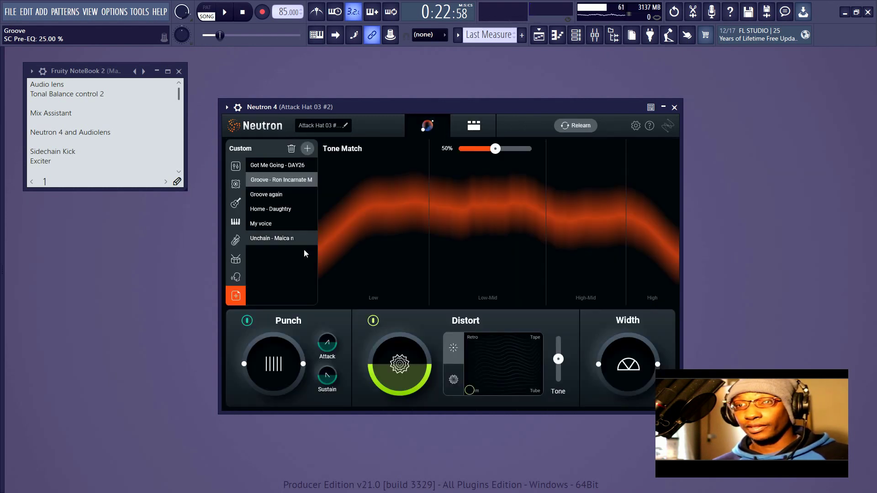
scroll(407, 363, up, 3)
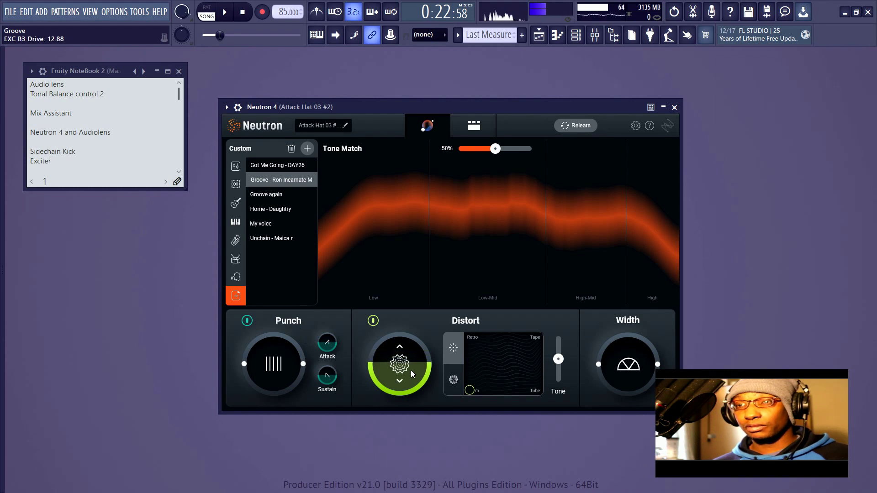
scroll(411, 364, down, 3)
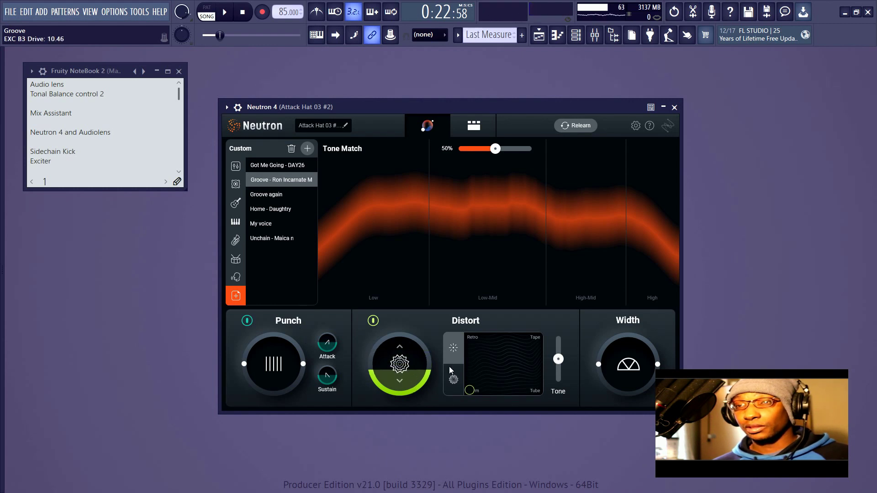
scroll(399, 374, up, 2)
scroll(398, 377, down, 3)
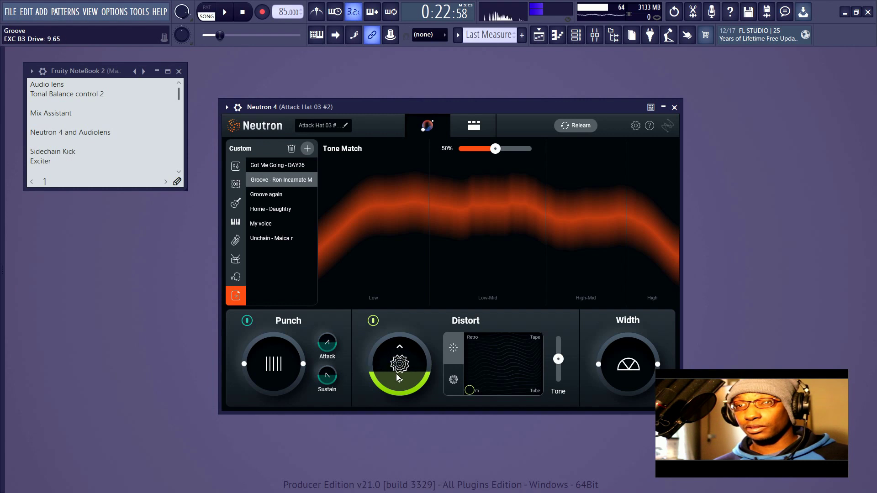
Try the Punch amount up and down, and open the Width amount for numeric entry without changing it.
scroll(280, 370, up, 2)
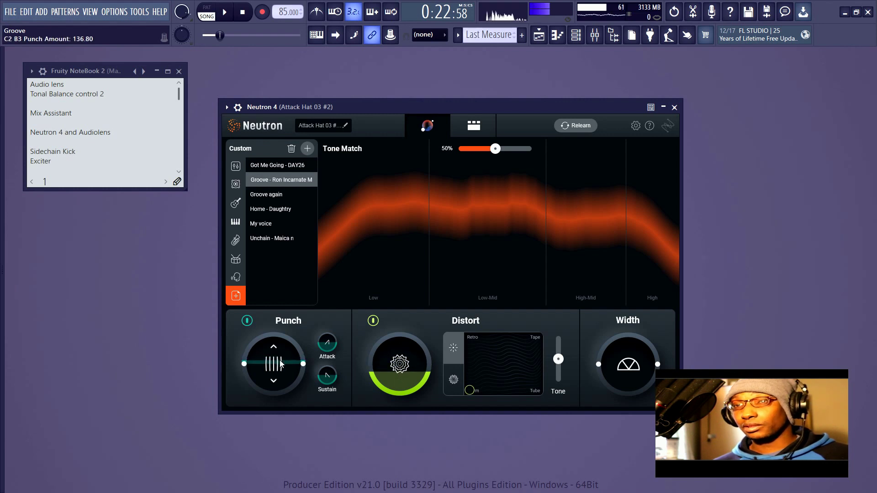
scroll(622, 368, down, 3)
scroll(632, 370, up, 2)
double_click(633, 368)
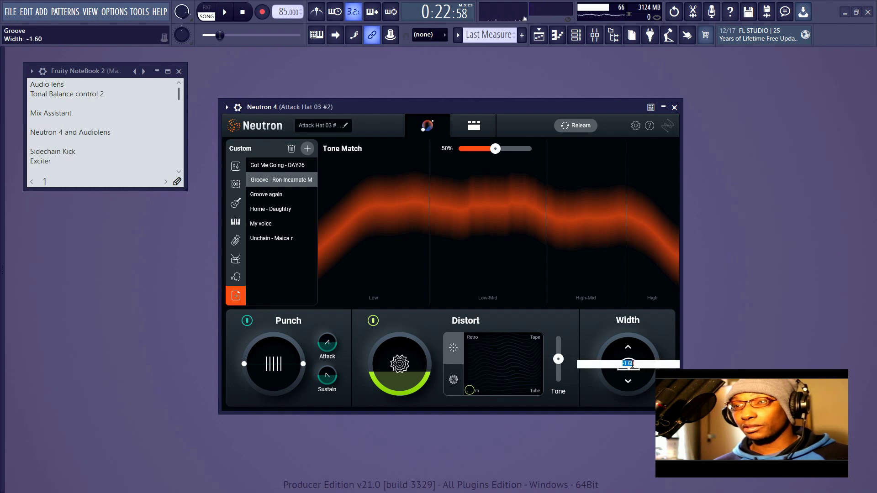
click(653, 333)
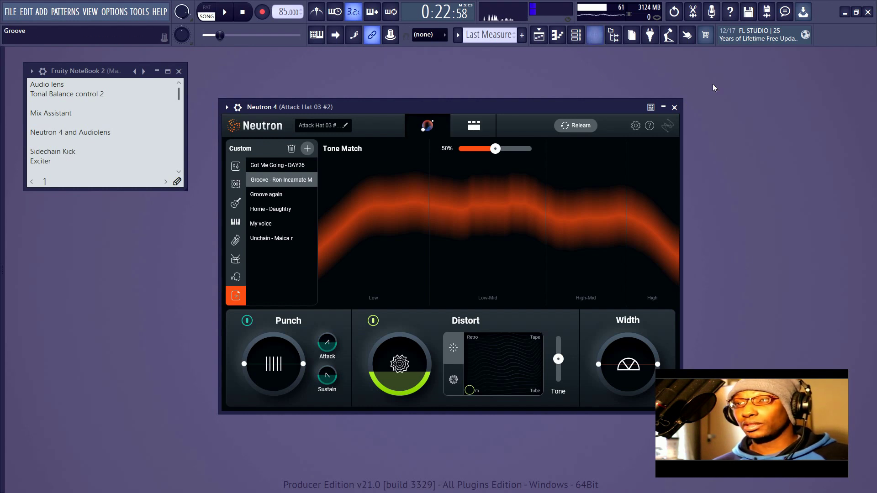
Check the song arrangement in the playlist and the Attack Hat 03 #2 track in the mixer.
click(539, 35)
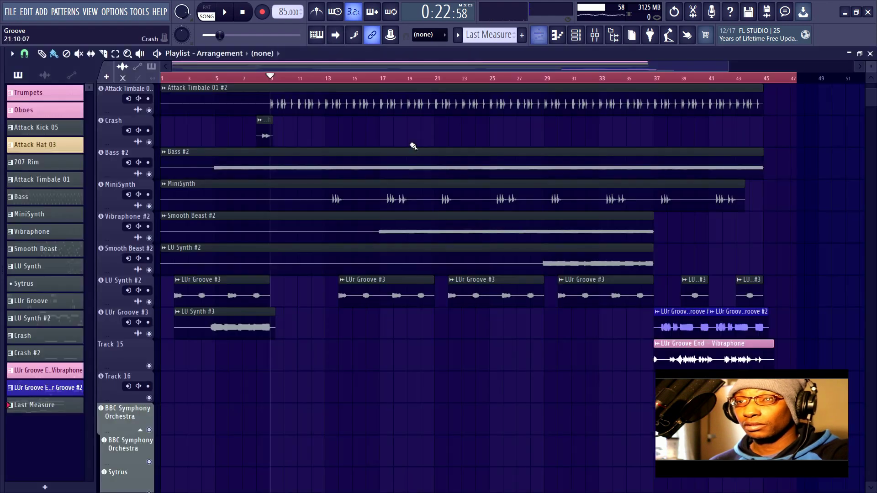
click(539, 35)
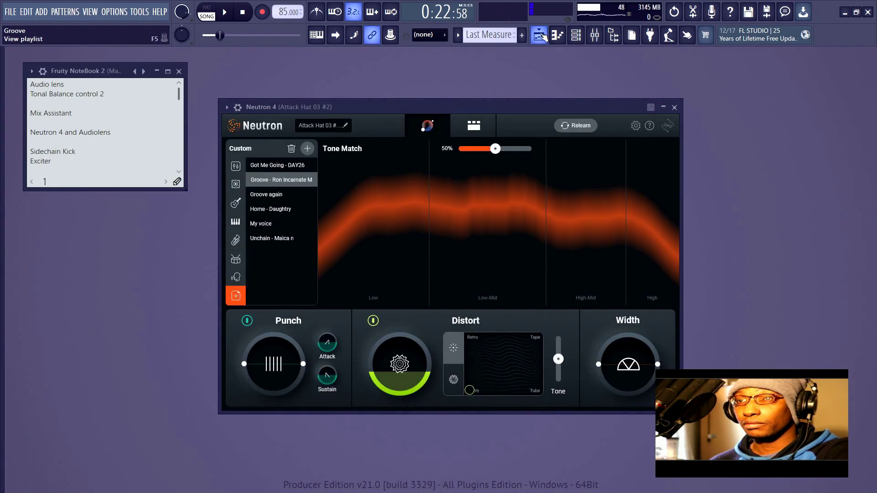
click(594, 36)
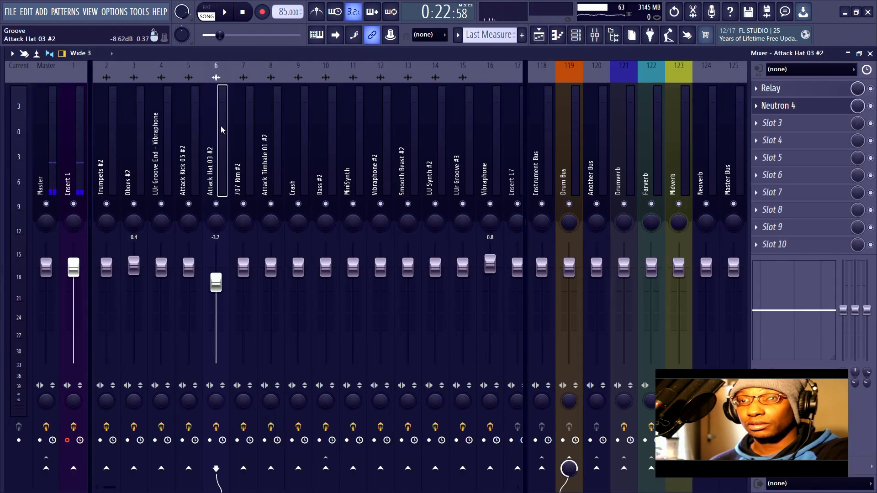
click(870, 53)
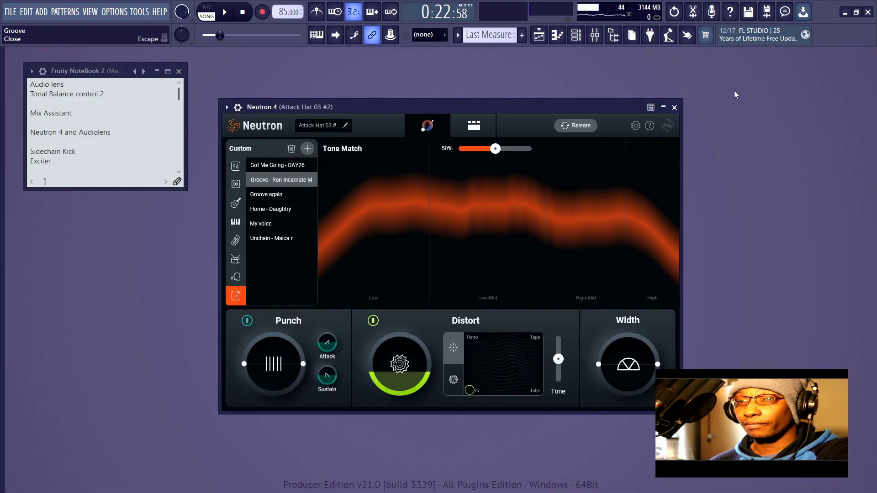
Play the song and switch the Tone Match target to the custom My voice curve before stopping playback.
key(space)
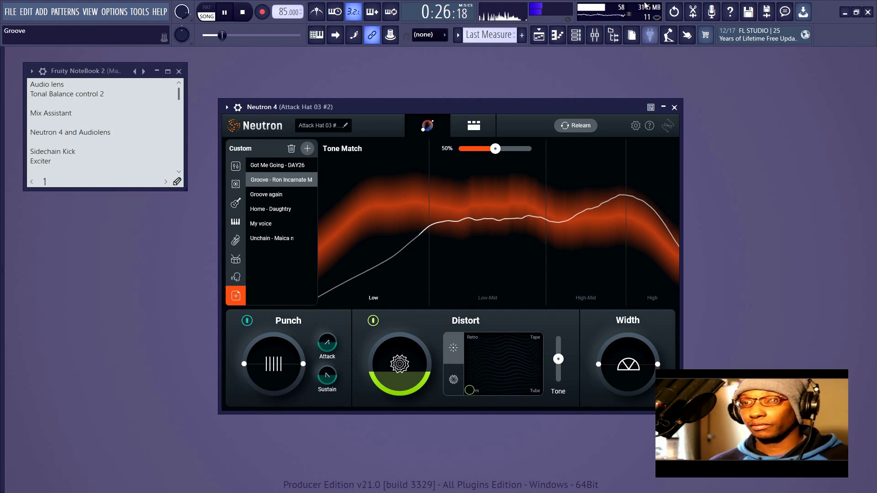
click(278, 225)
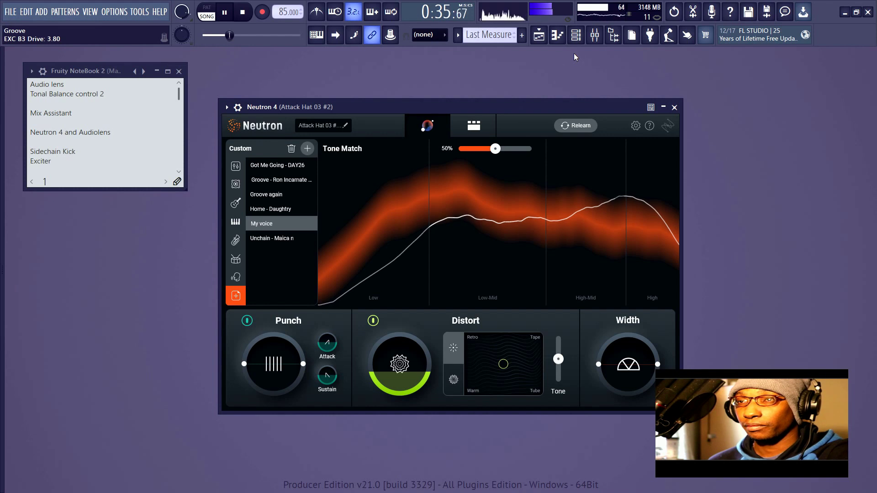
key(space)
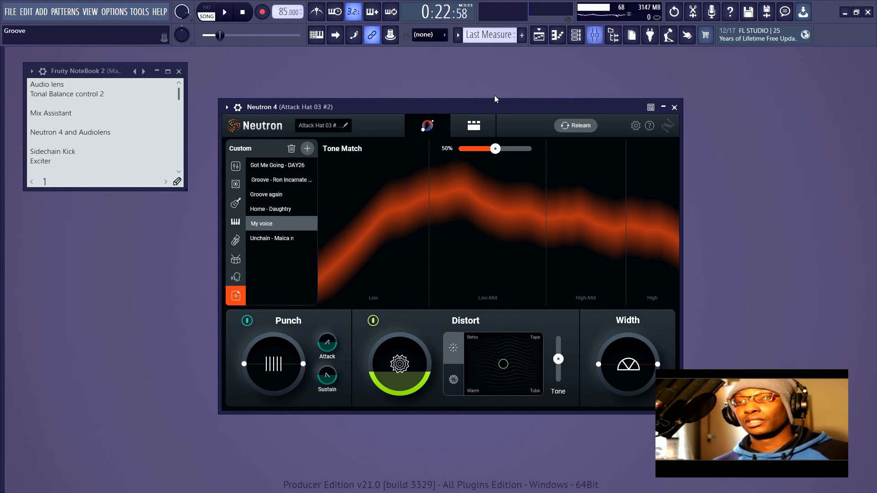
Solo the Attack Hat 03 #2 mixer track together with its Drum Bus, and unmute the Insert 1 track.
click(601, 36)
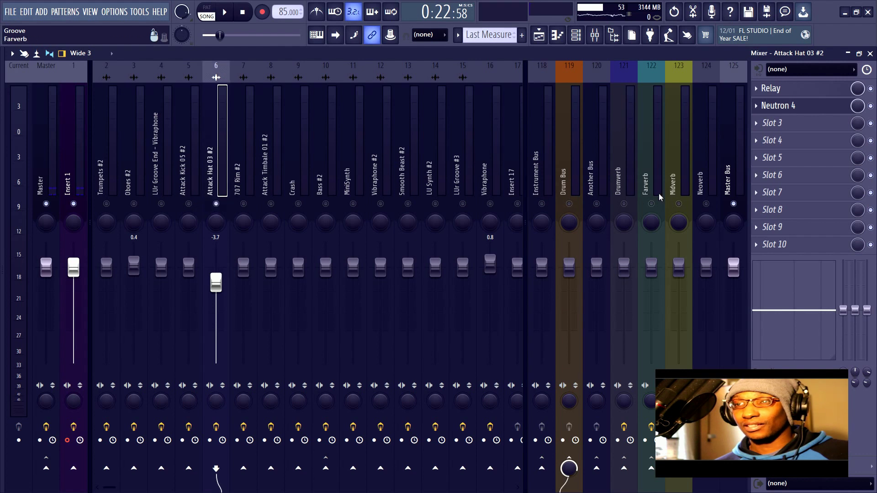
key(space)
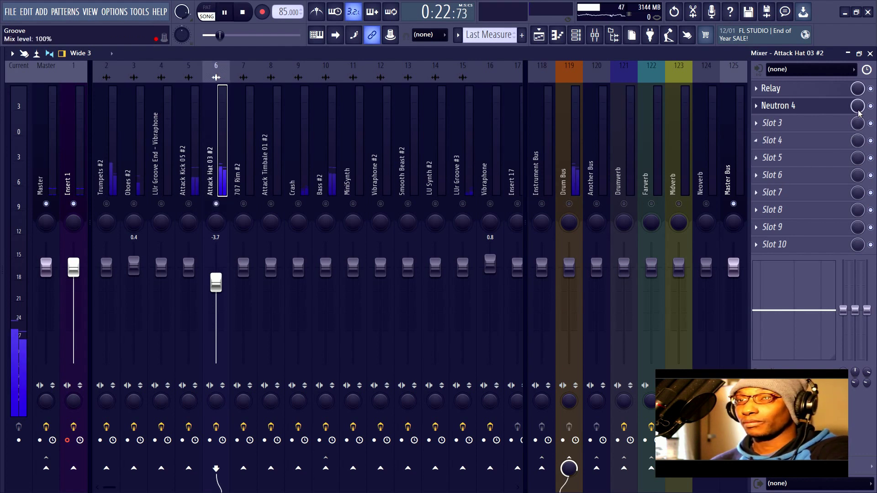
key(space)
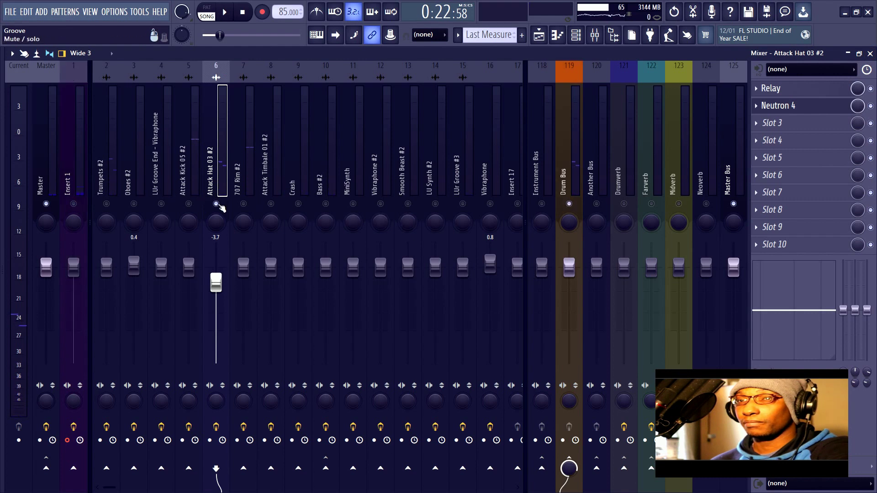
click(71, 214)
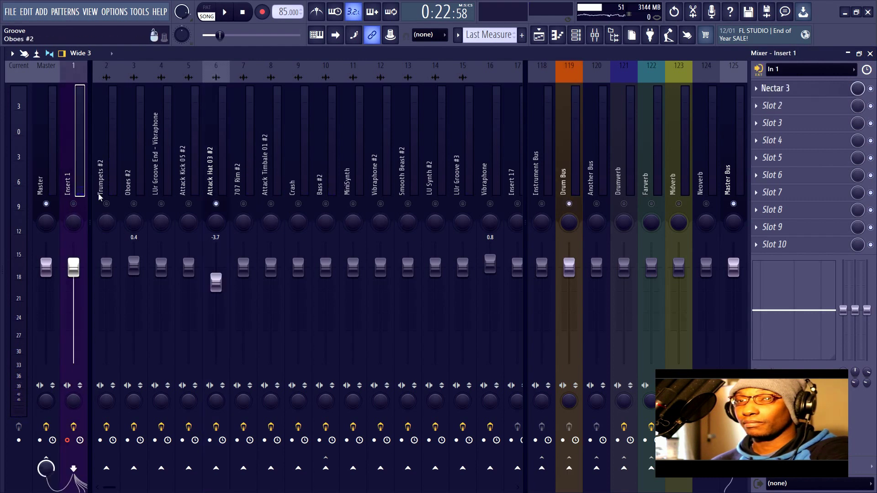
click(74, 205)
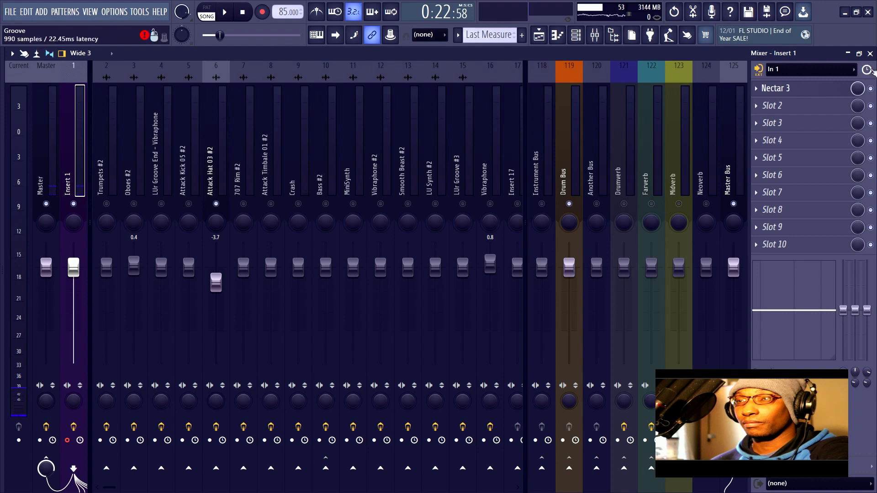
click(870, 54)
Audition custom tone targets on the soloed hat, choose the Groove target listed above Groove again, and raise Tone Match to 53%.
key(space)
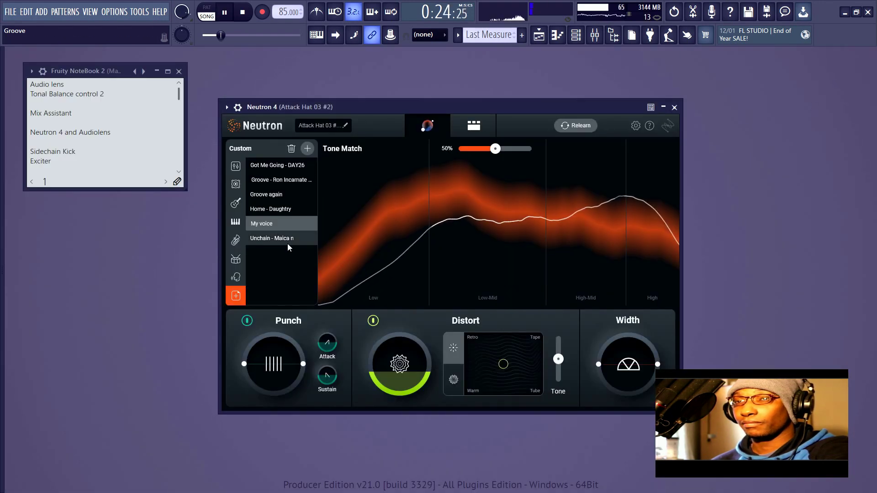
key(space)
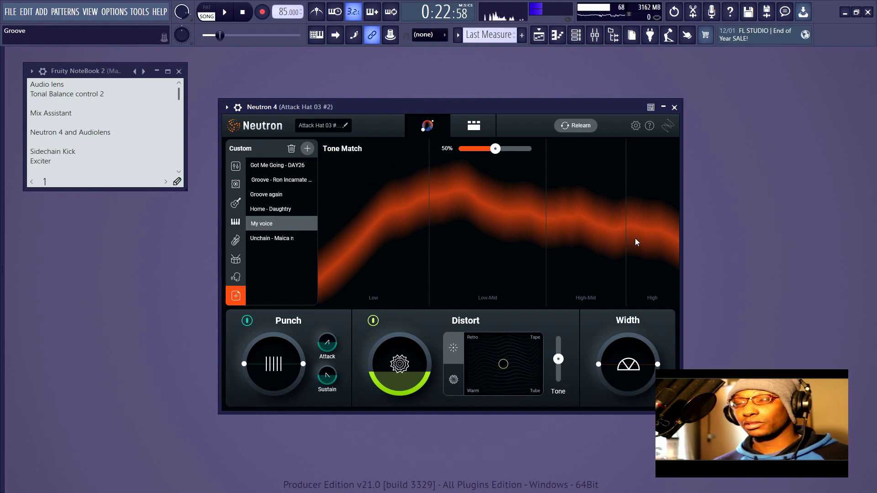
key(space)
click(277, 238)
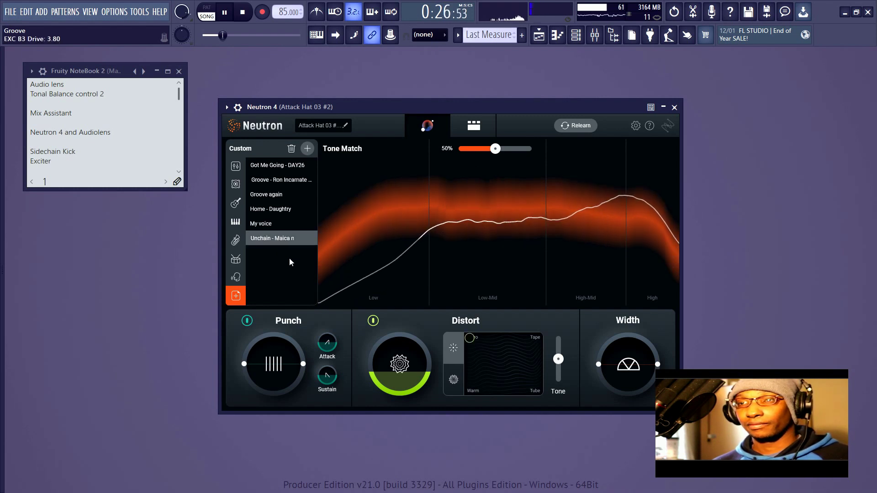
click(281, 198)
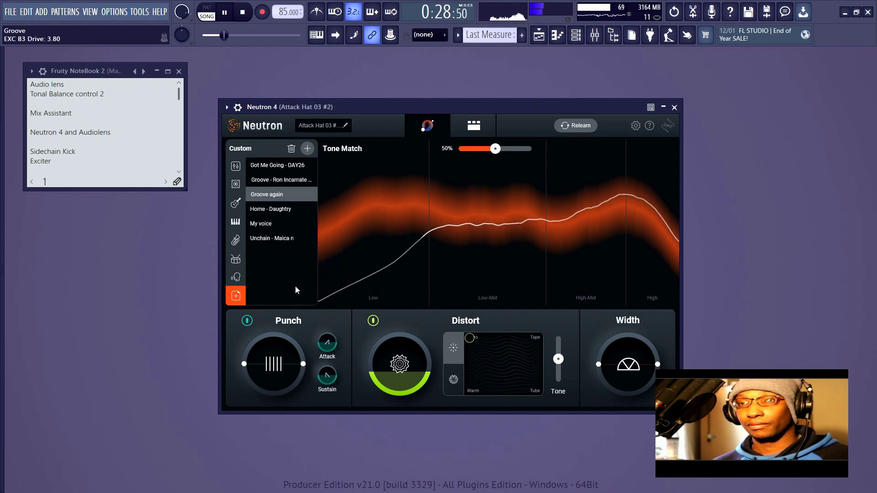
click(295, 180)
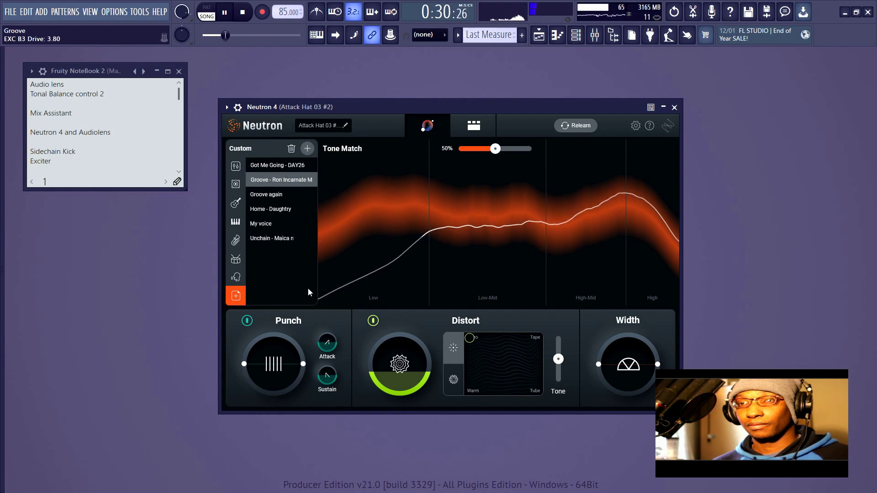
mouse_move(495, 149)
mouse_down()
mouse_move(529, 150)
mouse_move(466, 151)
mouse_move(498, 151)
mouse_up()
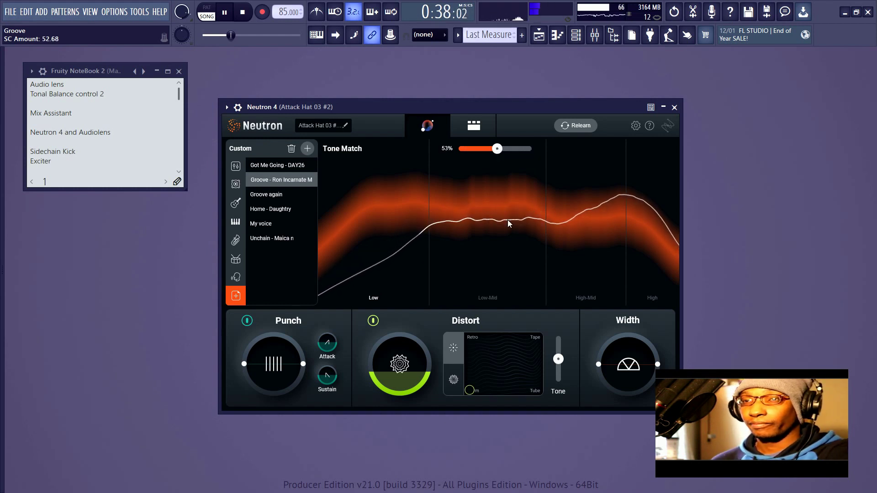
Stop playback and unsolo the mixer so that all tracks are active again alongside Attack Hat 03 #2.
key(space)
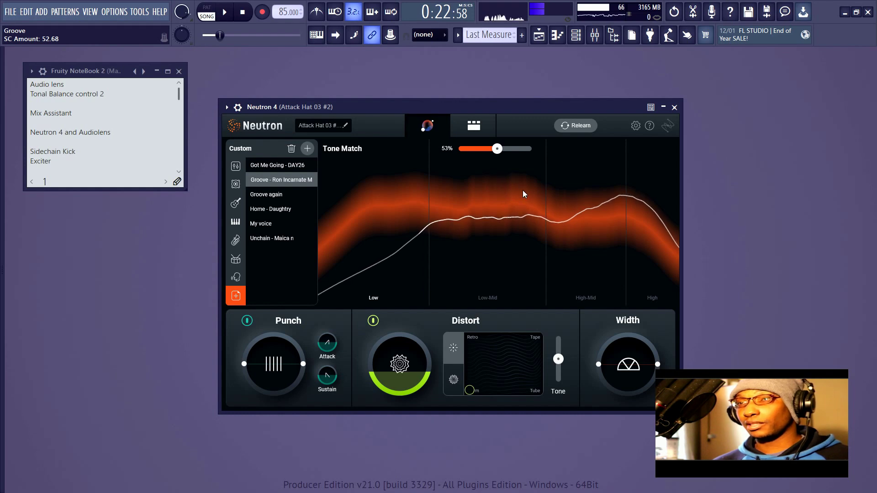
click(595, 37)
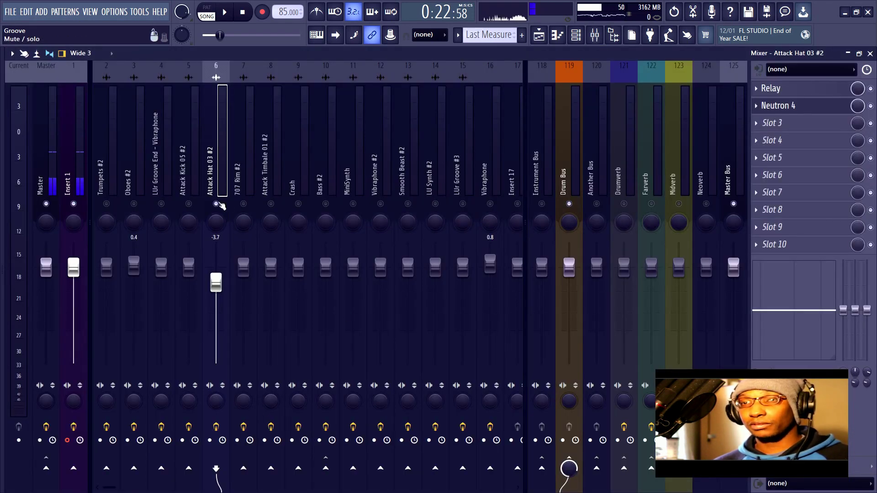
click(227, 441)
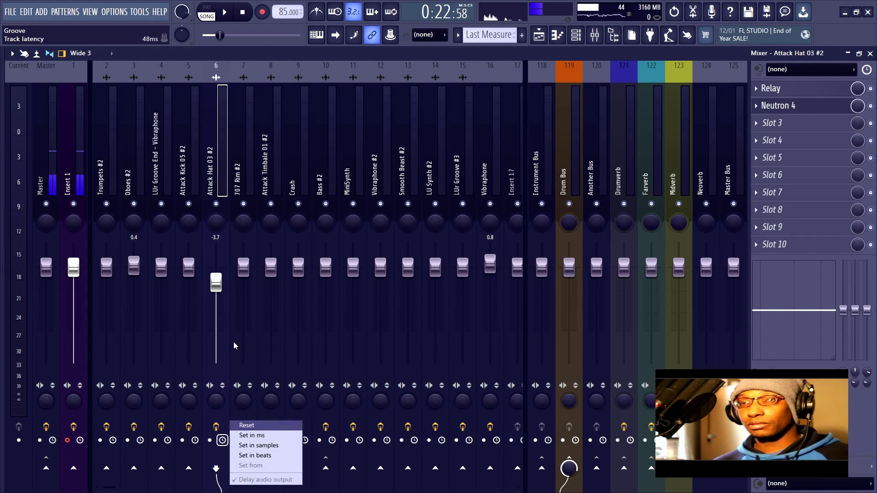
click(211, 163)
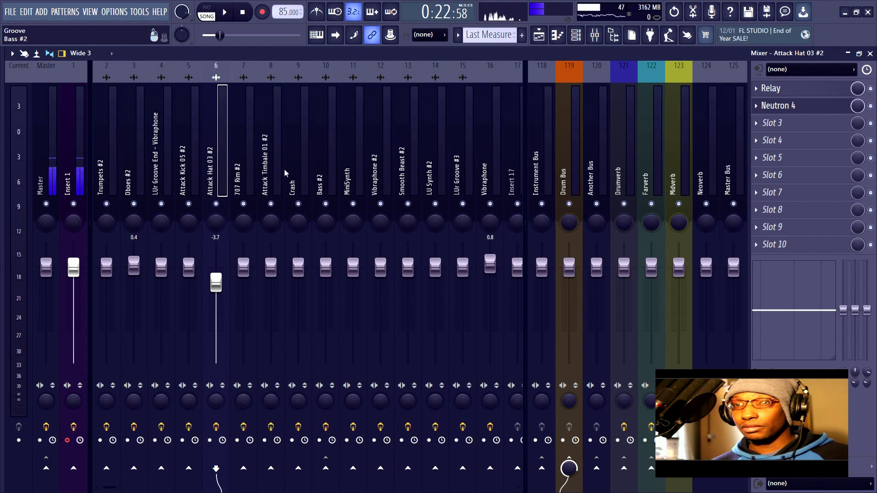
Reset the Attack Hat 03 #2 track latency and, during playback, set its delay to 48 ms before stopping the song.
click(223, 439)
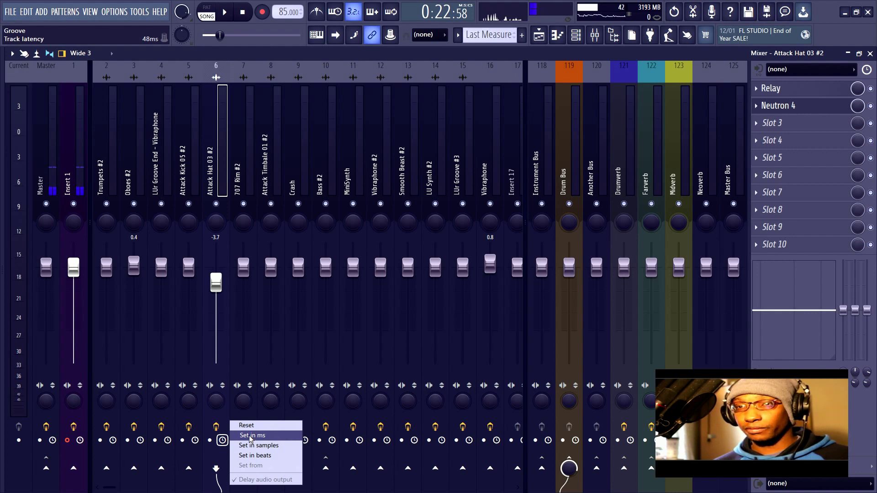
click(262, 426)
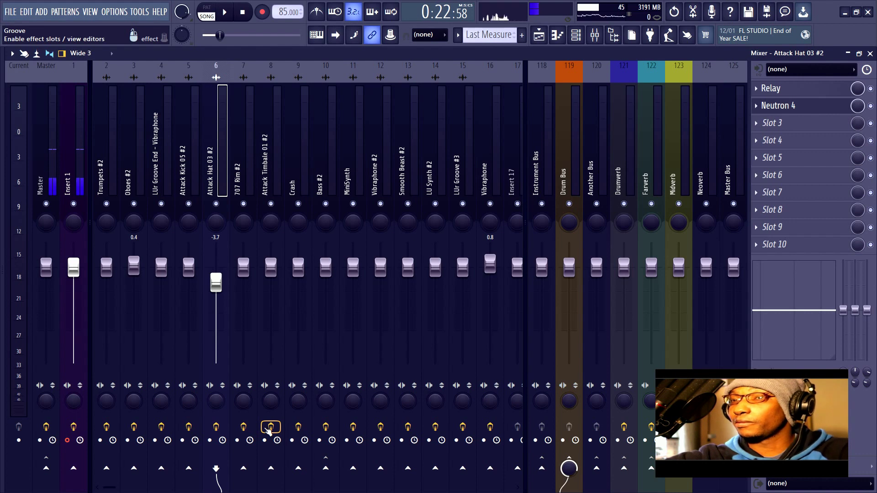
key(space)
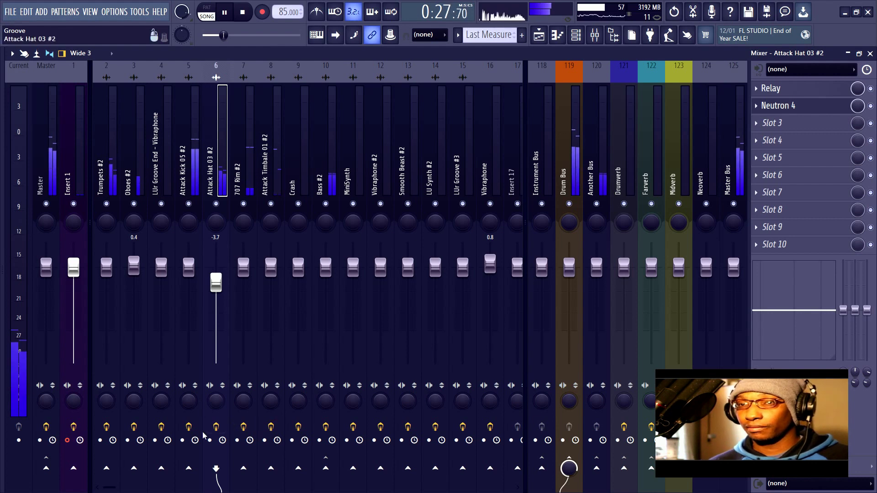
right_click(223, 440)
click(243, 440)
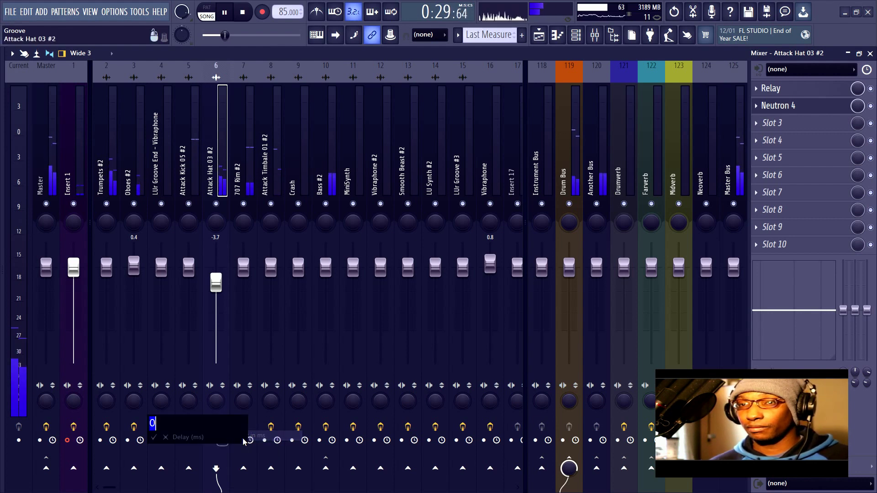
text(48)
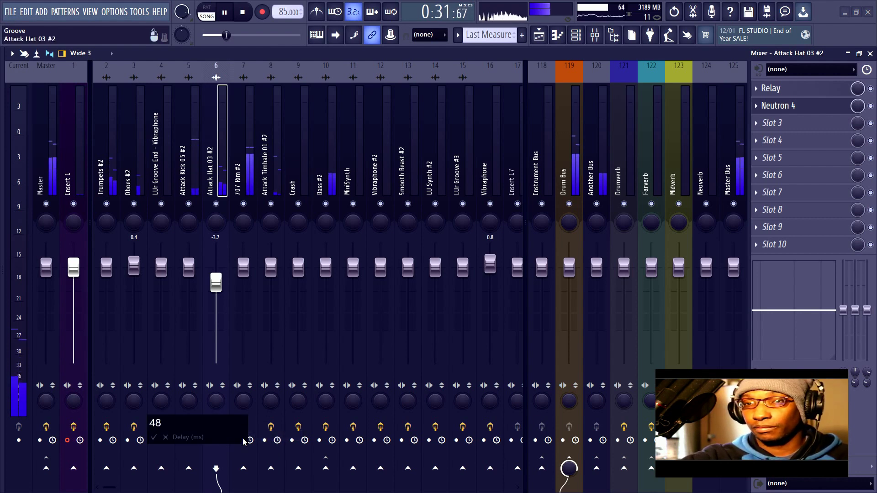
key(Return)
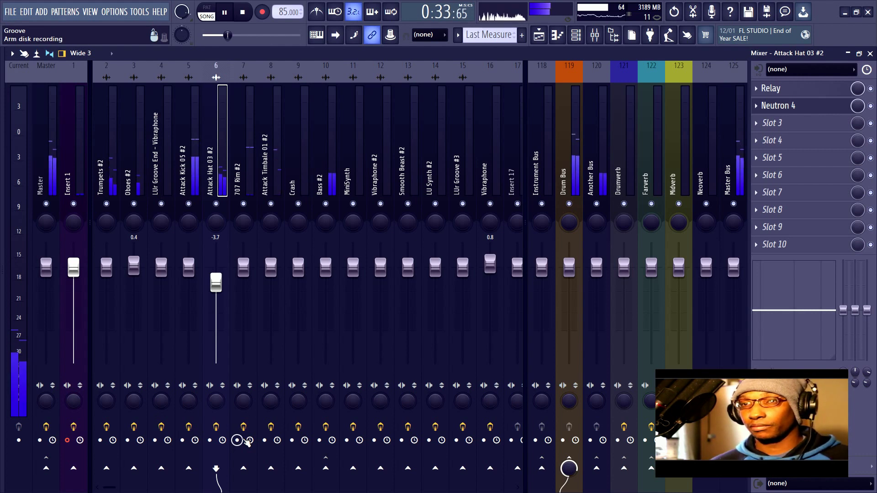
click(244, 13)
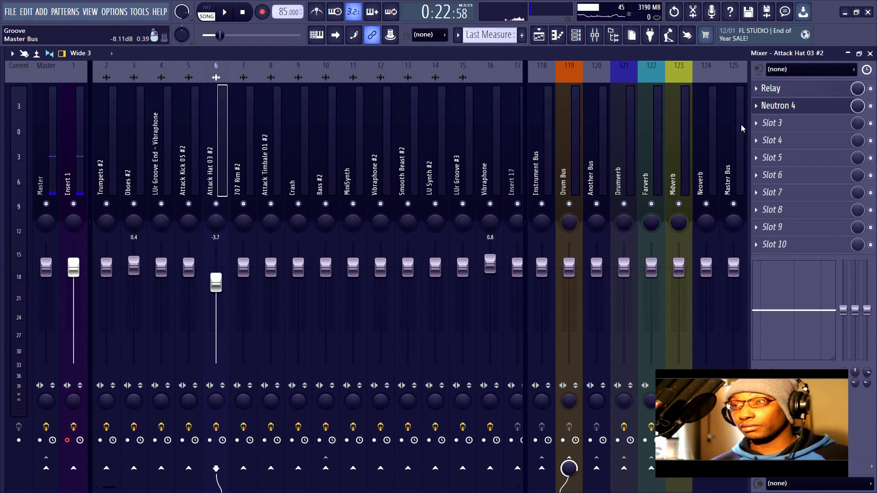
Delete Neutron 4 from the Attack Hat 03 #2 effect chain and open the track's Relay plugin.
click(760, 113)
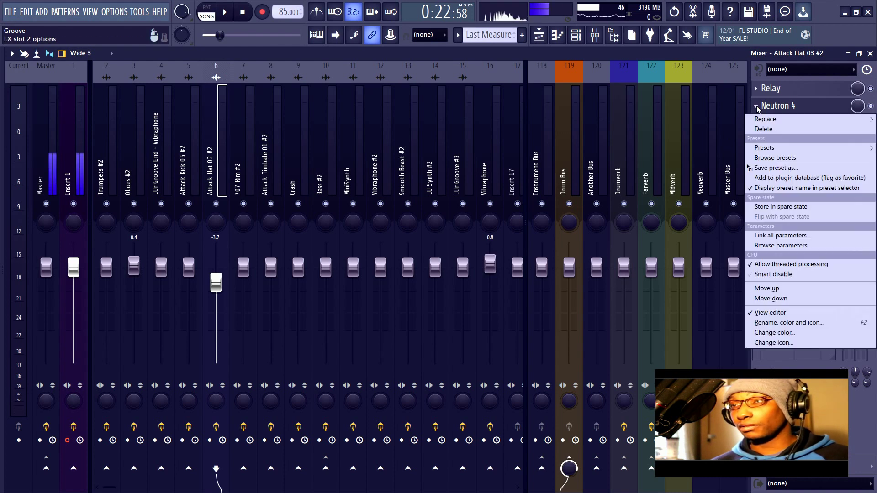
click(759, 130)
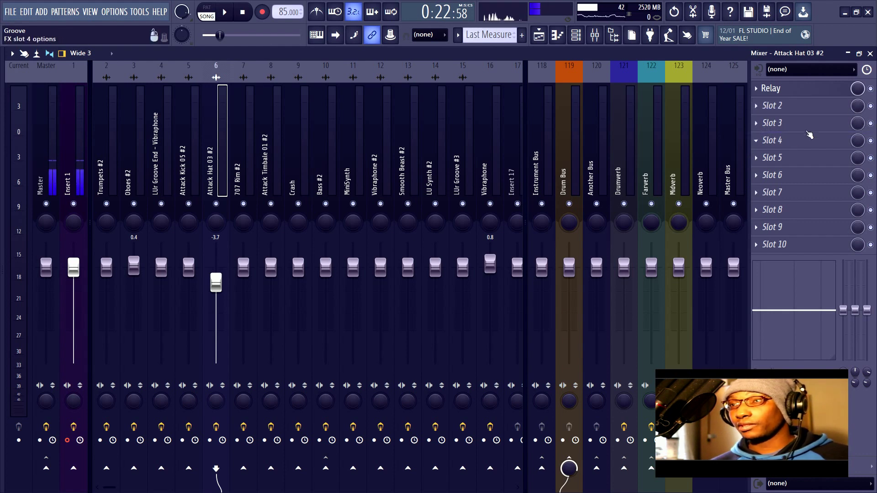
click(803, 92)
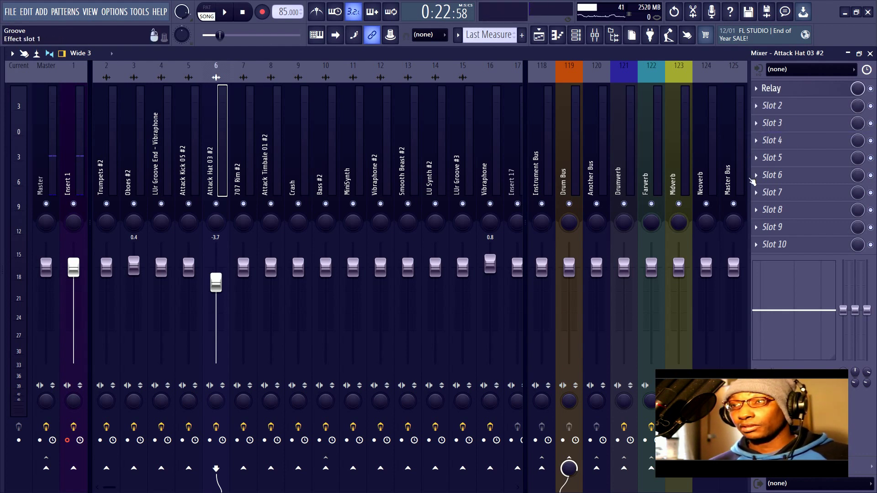
Open Neutron 4 Visual Mixer from the Master Bus, close the mixer, and arrange the Relay and Visual Mixer windows side by side.
click(730, 123)
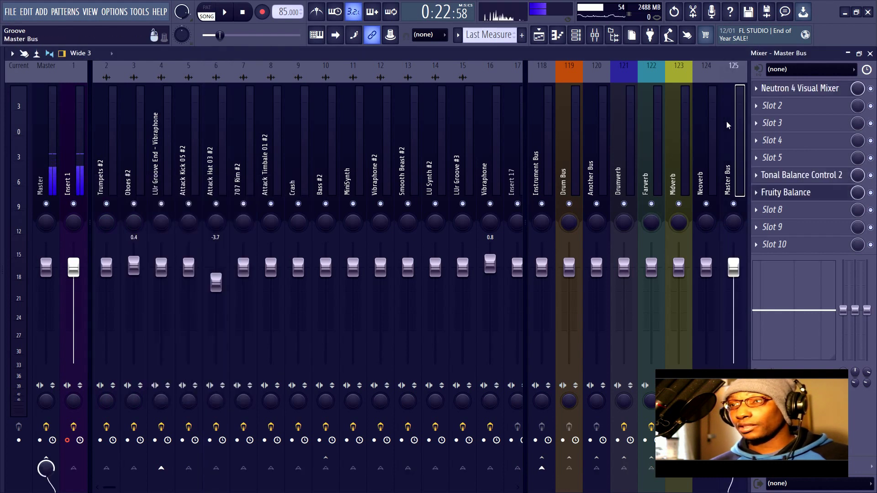
click(789, 97)
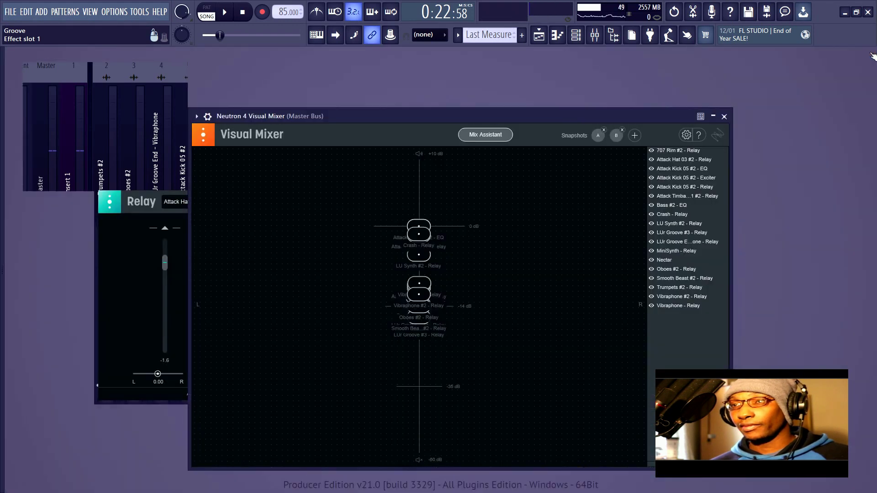
click(871, 53)
drag(552, 117, 660, 90)
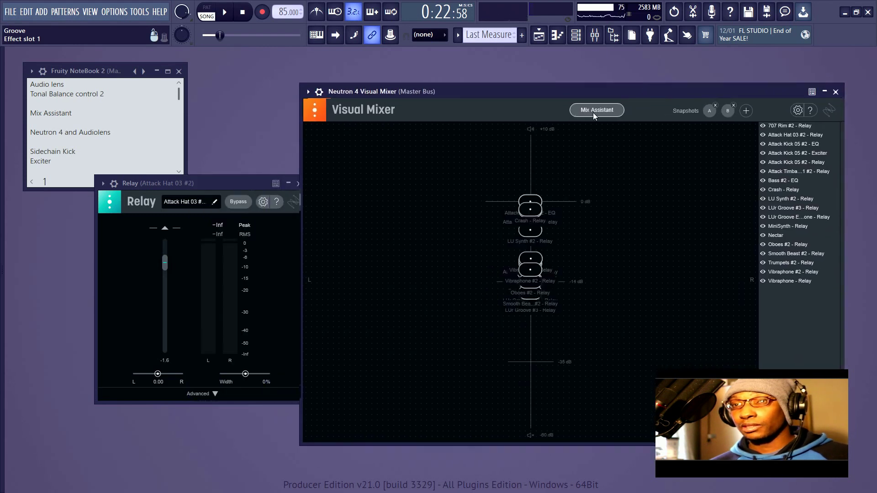
drag(225, 186, 180, 158)
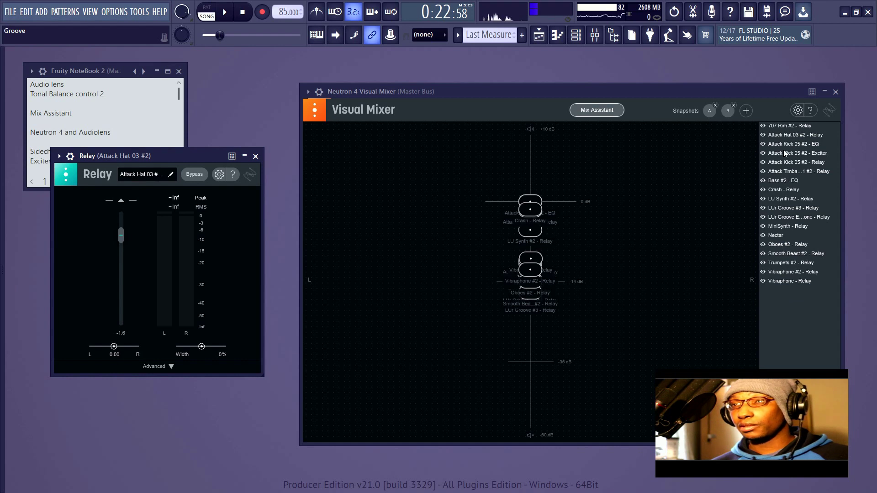
Close the Relay, Visual Mixer and Fruity Balance plugin windows.
click(256, 156)
click(835, 92)
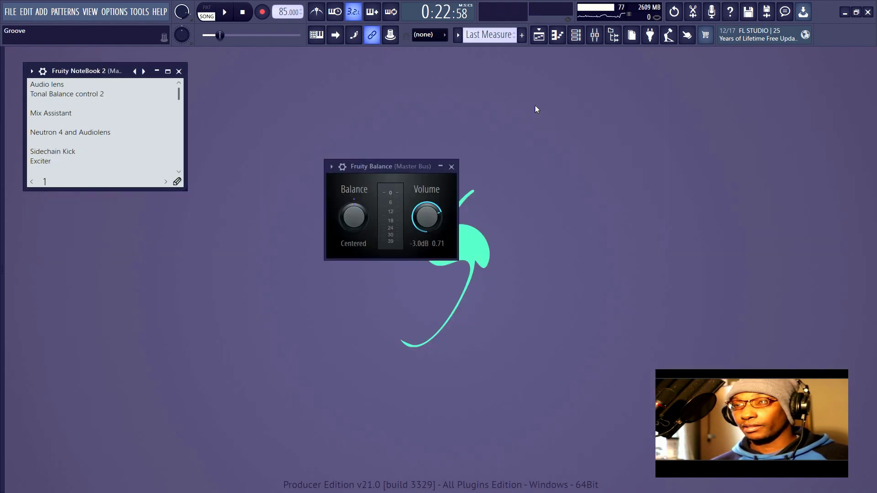
click(451, 166)
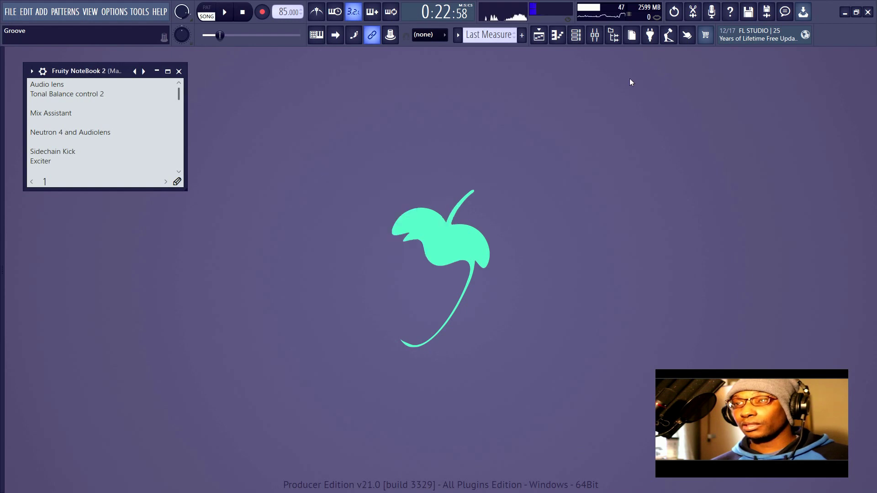
Check the effect slots of the individual mixer tracks from Trumpets #2 through Insert 17 for Relay or other Neutron plugins.
click(597, 40)
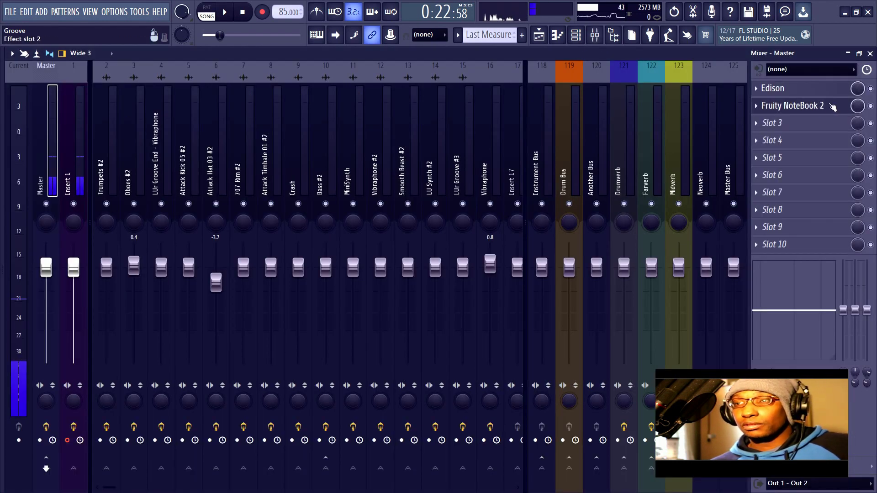
click(97, 122)
click(141, 118)
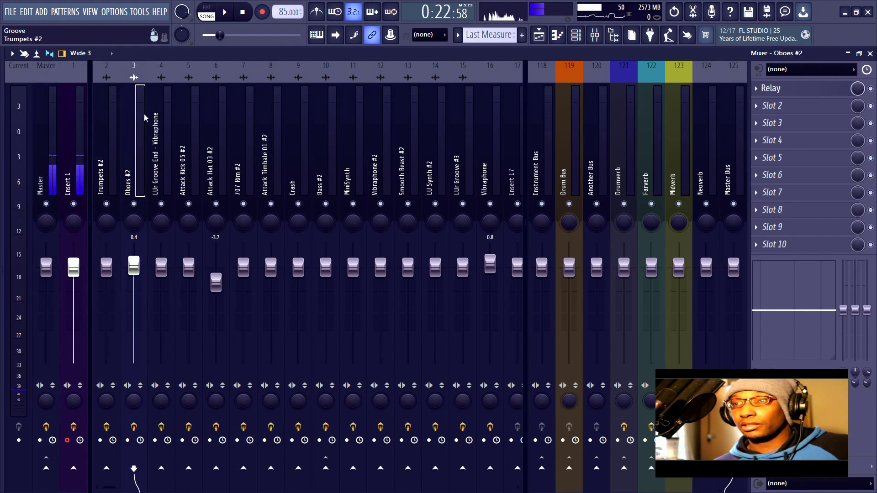
click(164, 117)
click(190, 116)
click(218, 115)
click(256, 115)
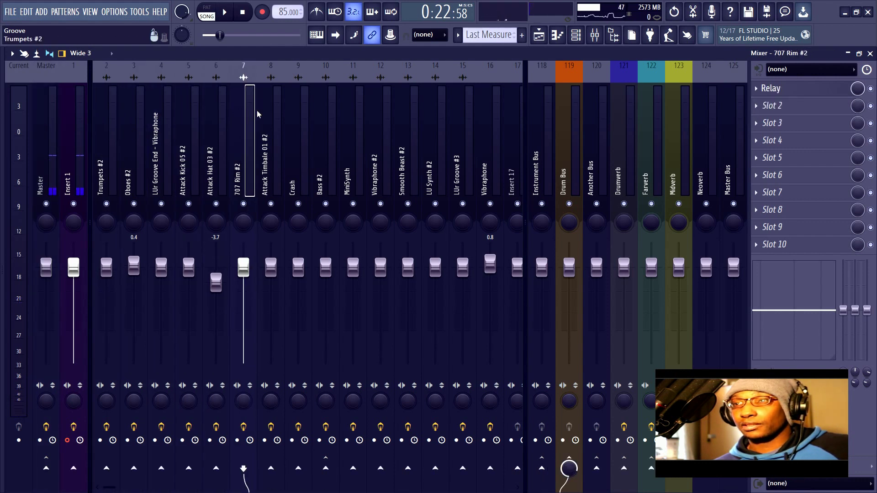
click(221, 114)
click(196, 120)
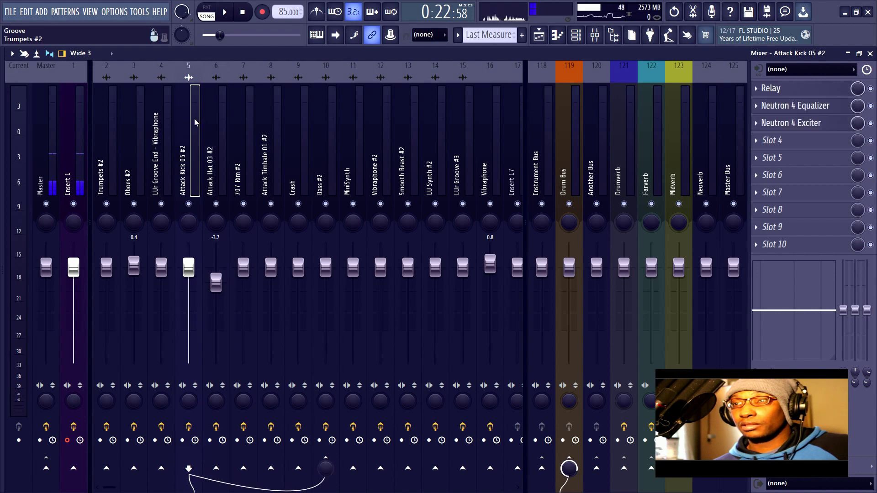
click(217, 119)
click(248, 119)
click(275, 120)
click(303, 120)
click(331, 120)
click(356, 119)
click(382, 119)
click(410, 120)
click(438, 120)
click(465, 120)
click(493, 120)
click(521, 121)
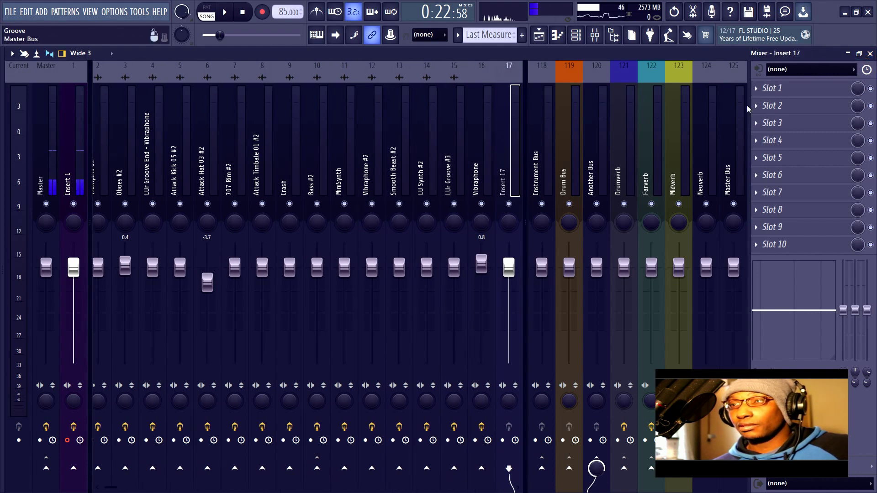
Check the effect slots of the bus and reverb tracks up to the Master Bus, and go back across the instruments to Trumpets #2.
click(549, 123)
click(569, 122)
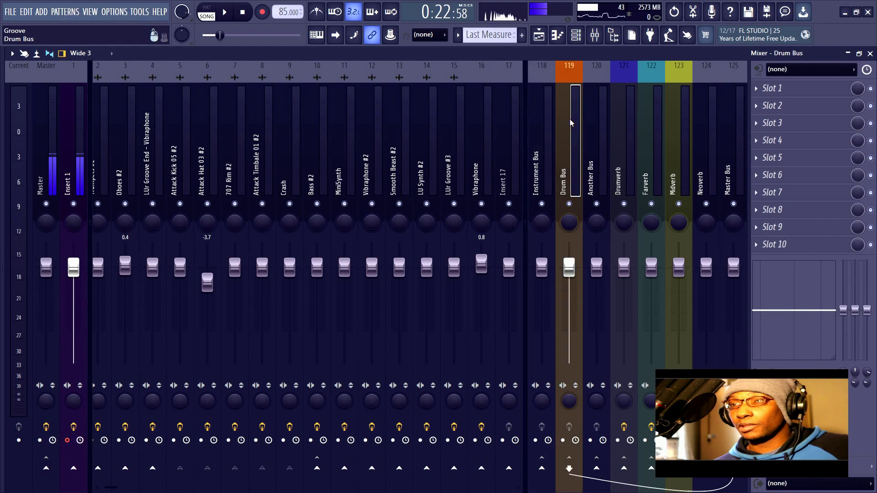
click(624, 121)
click(660, 122)
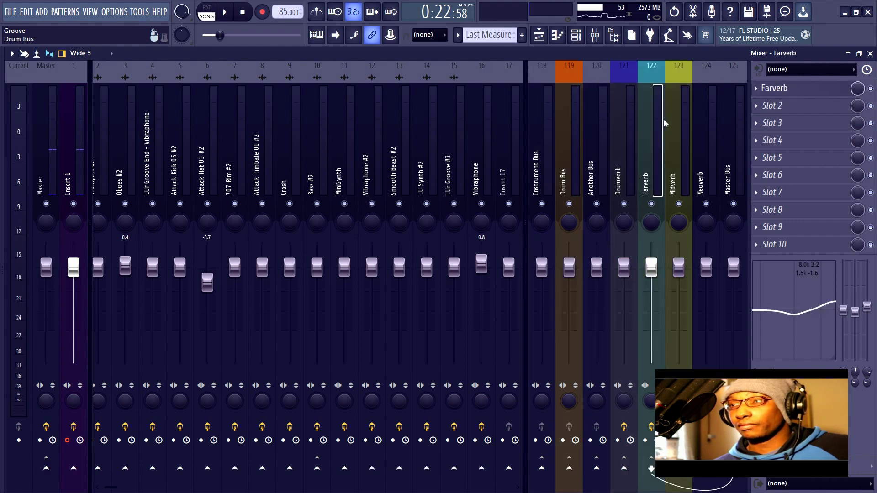
click(600, 91)
click(582, 131)
click(601, 91)
click(644, 133)
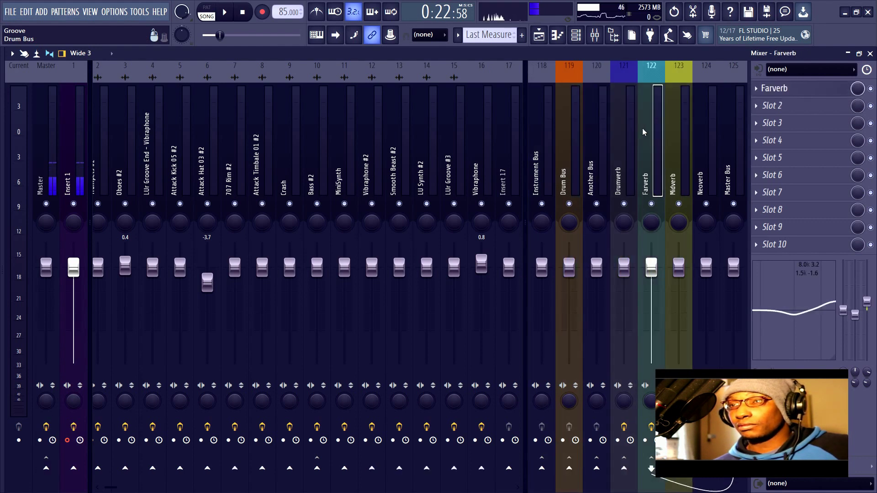
click(727, 122)
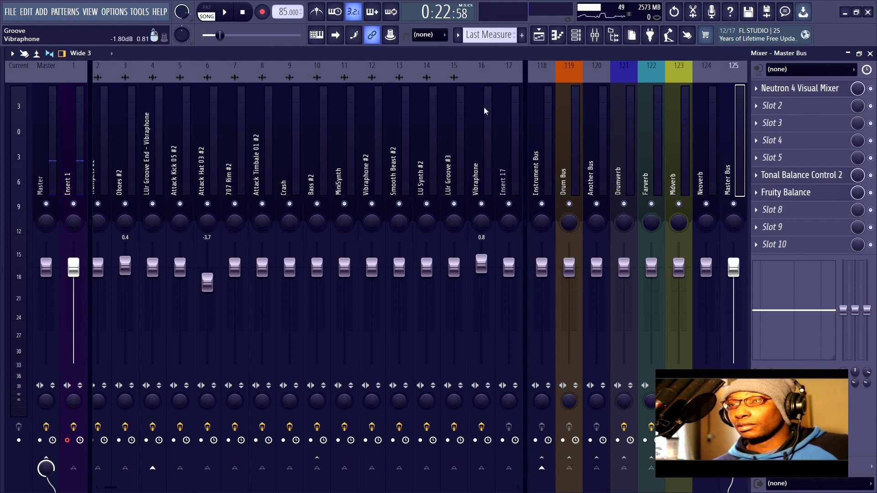
click(446, 110)
click(366, 126)
click(317, 128)
click(234, 130)
click(101, 131)
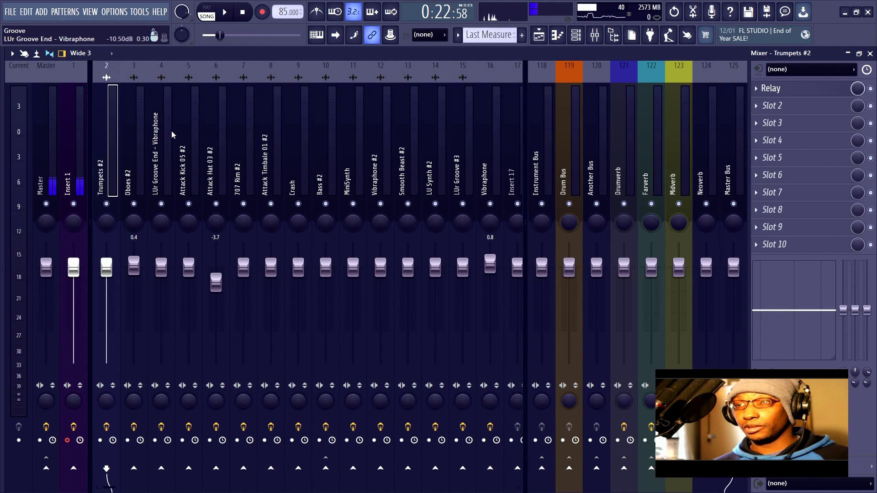
Open Neutron 4 Visual Mixer from the Master Bus again and reposition its window over the mixer.
click(739, 128)
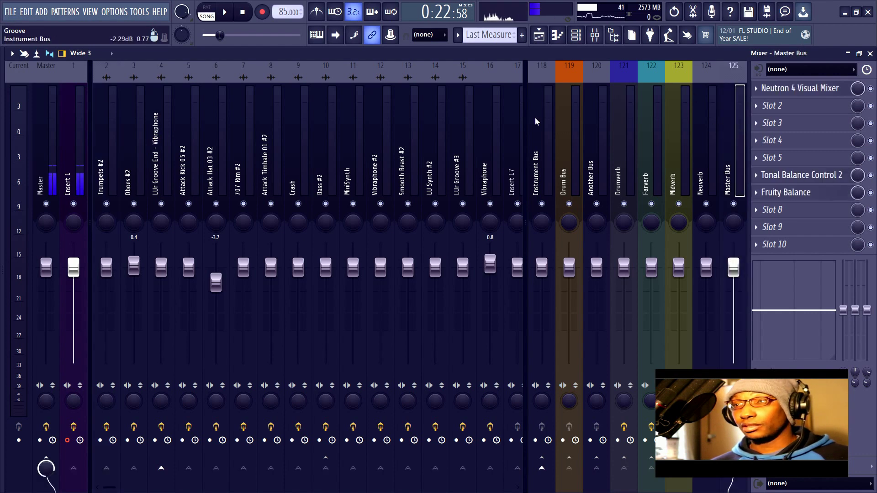
click(792, 89)
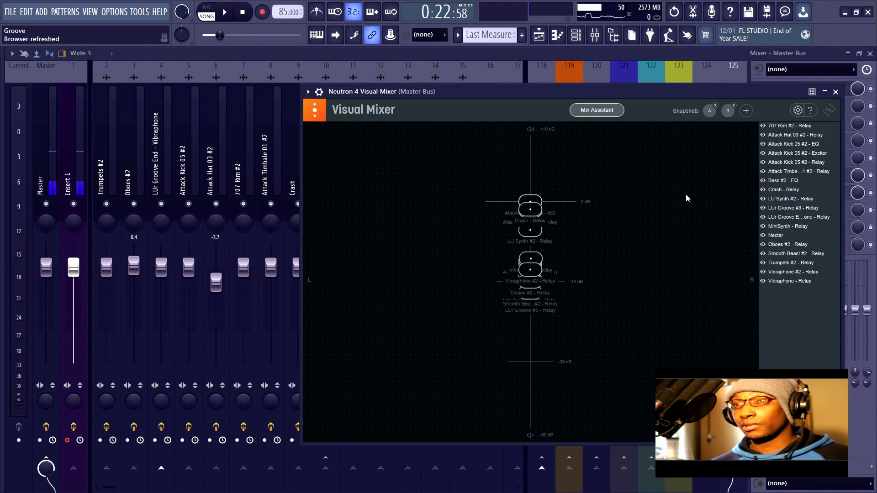
drag(643, 92, 569, 96)
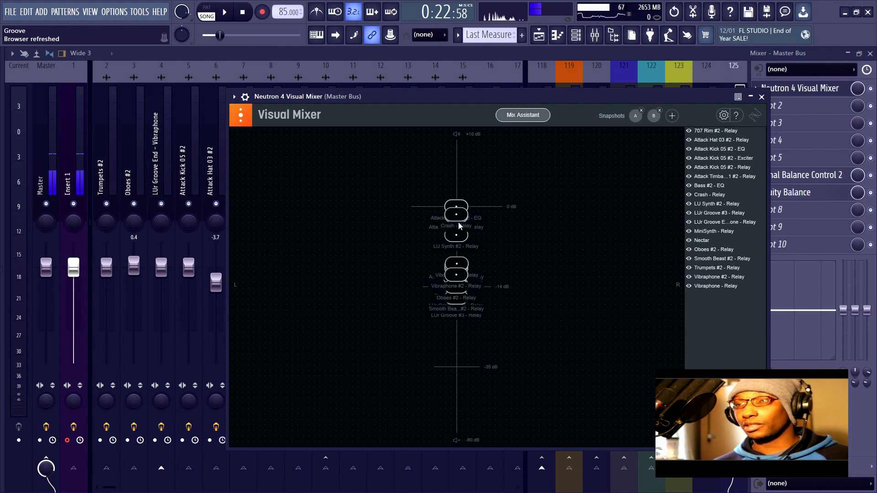
Highlight individual sources in the Visual Mixer list, including LUr Groove End - Vibraphone and Nectar, to locate their nodes.
click(734, 133)
click(737, 160)
click(733, 178)
click(728, 206)
click(724, 223)
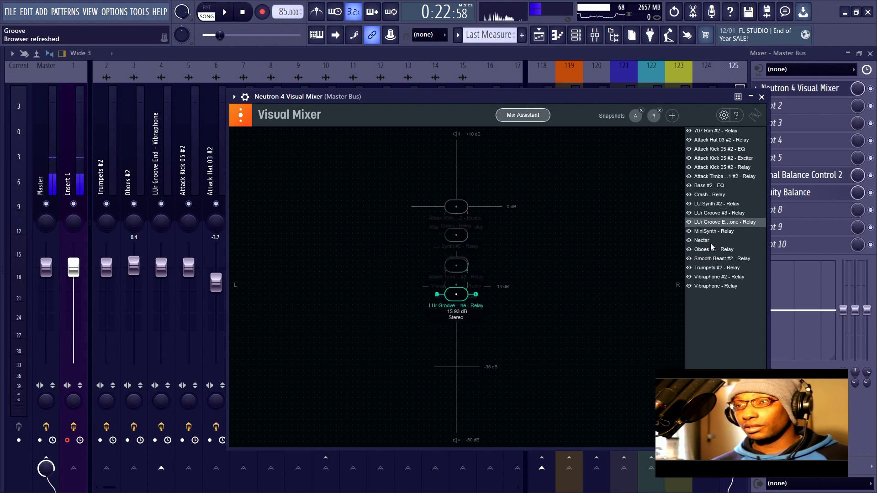
click(709, 242)
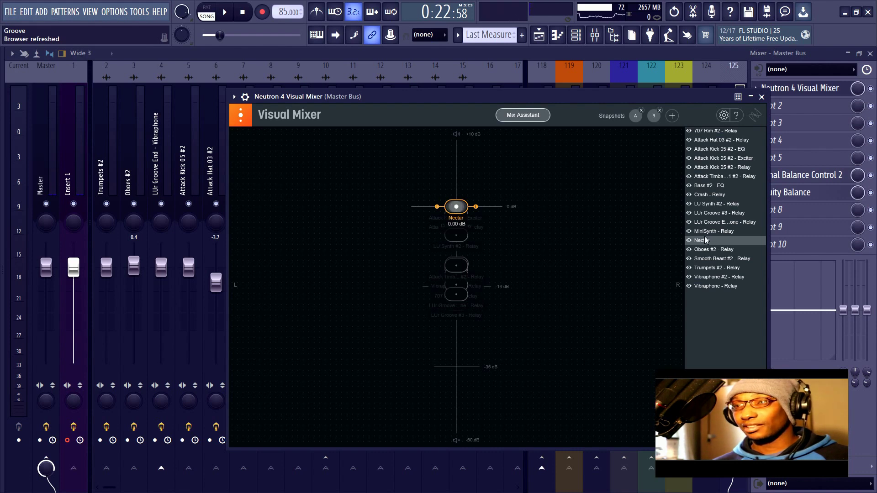
Try moving the Attack Timbale 01 #2 node lower and toward the right channel, and reset it to centre at 0 dB.
click(456, 206)
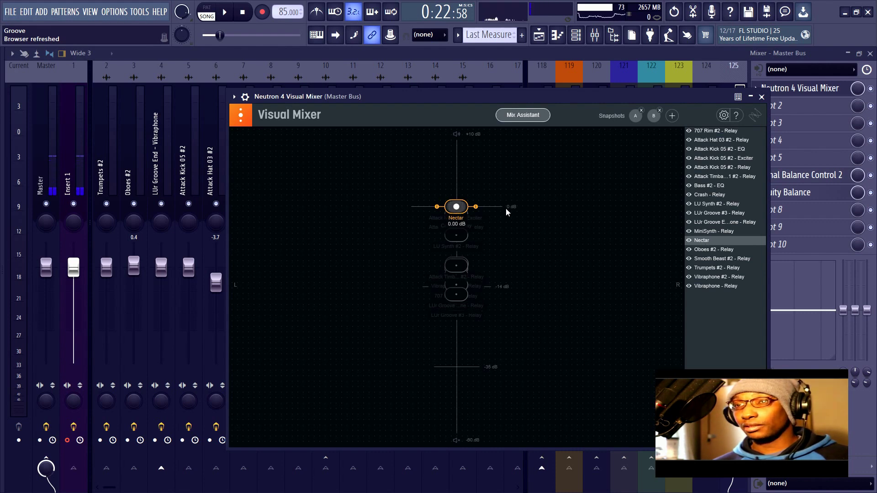
click(456, 238)
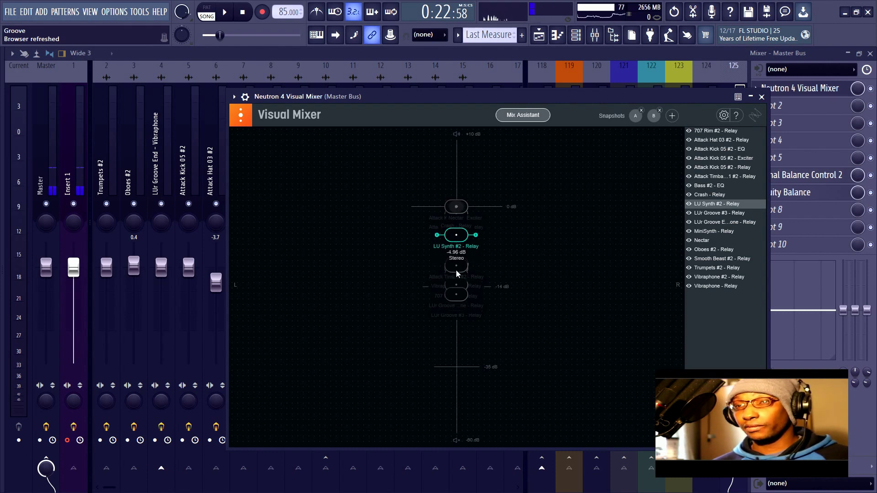
mouse_move(456, 273)
mouse_down()
mouse_move(555, 271)
mouse_move(459, 266)
mouse_up()
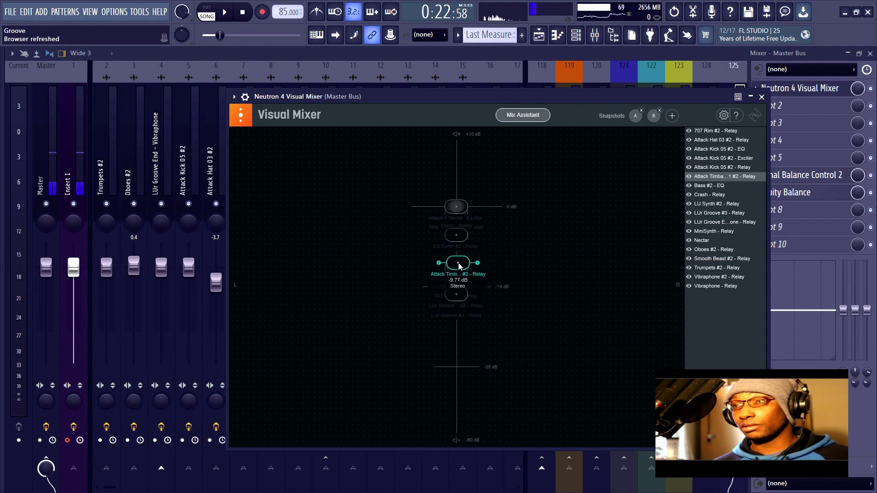
drag(459, 266, 557, 339)
double_click(556, 336)
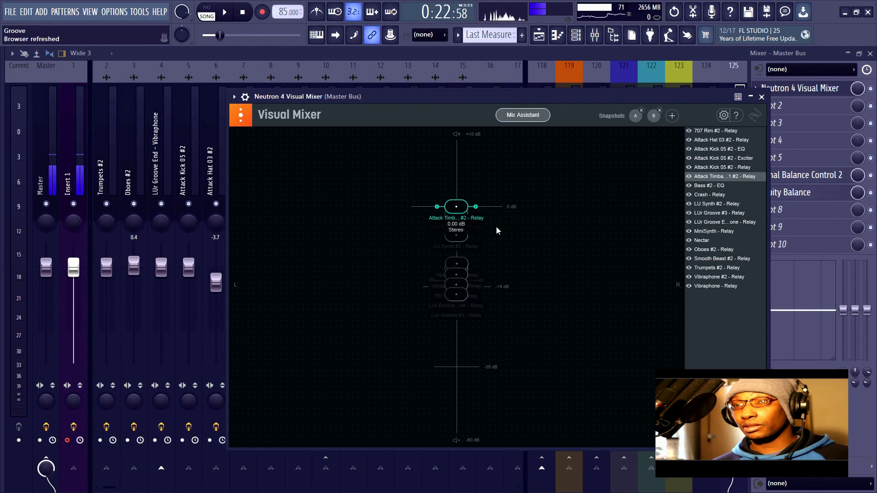
Lower the Attack Timbale 01 #2 node to -8.89 dB, narrow its stereo width, and close the Visual Mixer.
drag(460, 209, 466, 270)
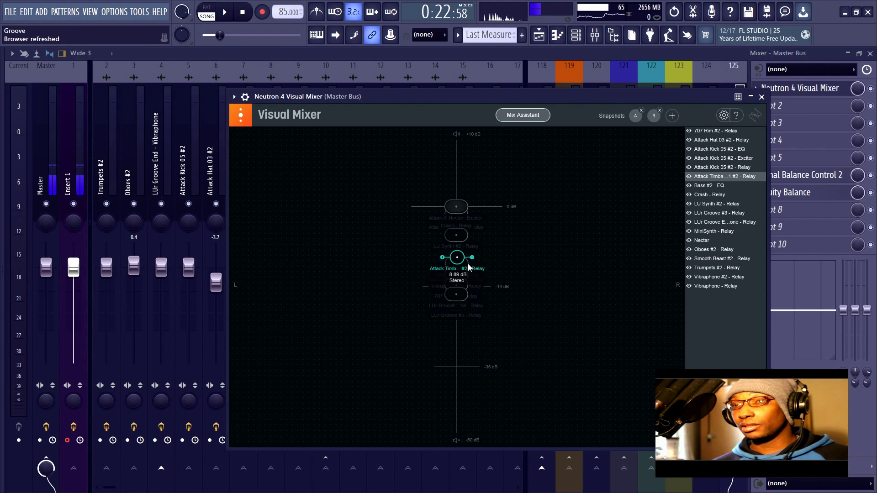
drag(475, 265, 470, 264)
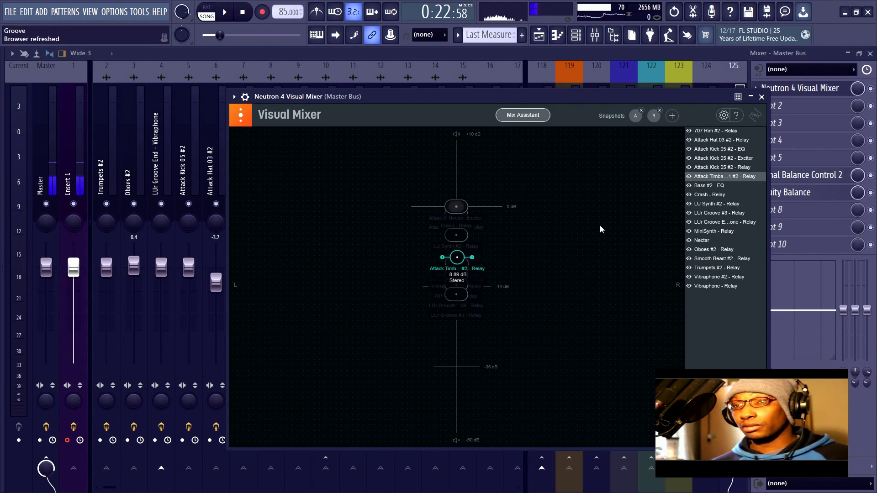
click(761, 97)
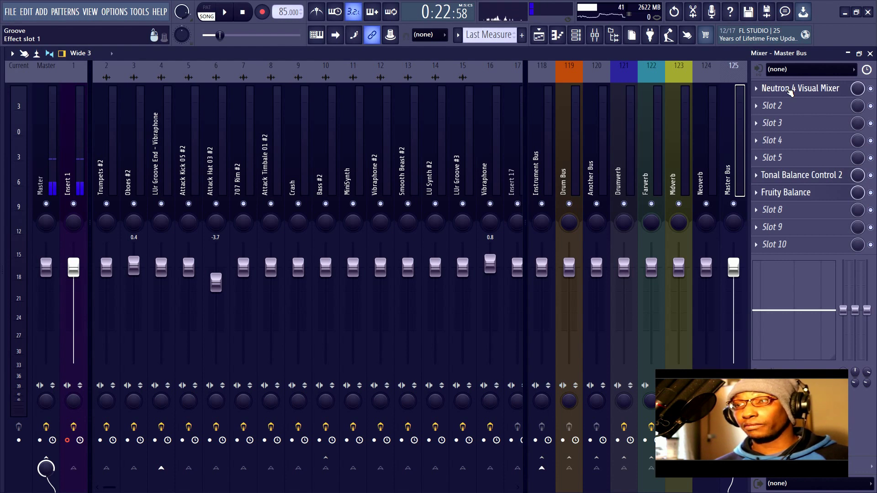
Check the effect slots of the Attack Hat 03 #2 and Attack Kick 05 #2 mixer tracks.
click(215, 162)
click(159, 158)
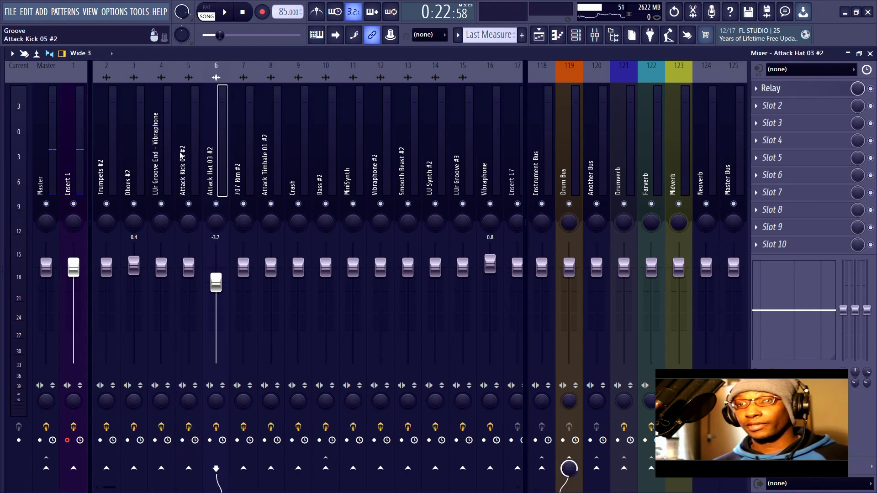
click(185, 278)
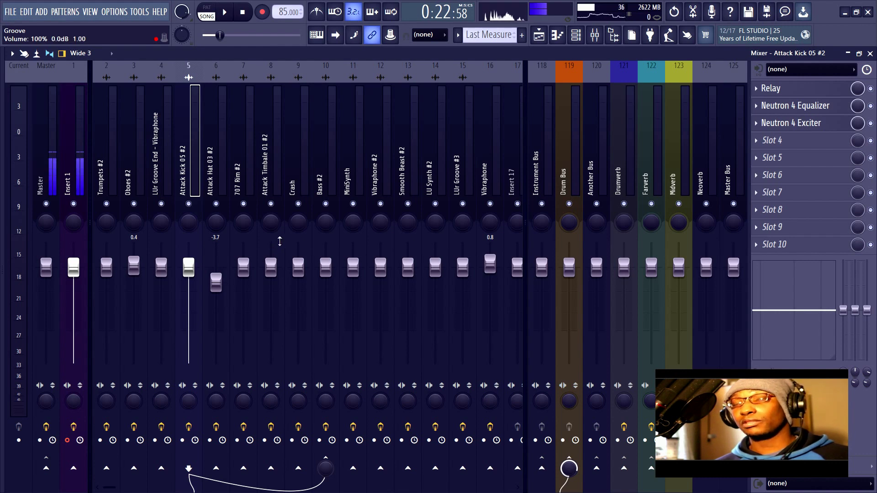
click(215, 191)
scroll(227, 167, down, 11)
scroll(227, 167, up, 9)
scroll(227, 166, up, 2)
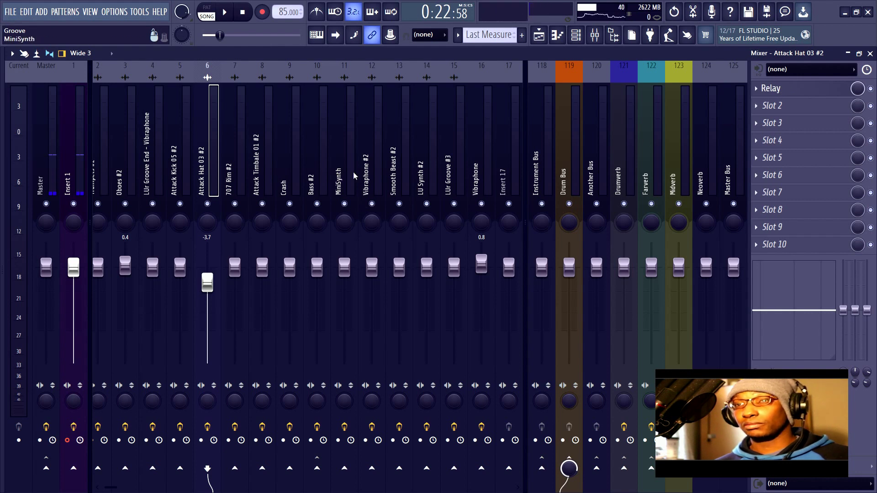
Reopen Neutron 4 Visual Mixer from the Master Bus and compare snapshots A and B, ending on snapshot A.
click(737, 133)
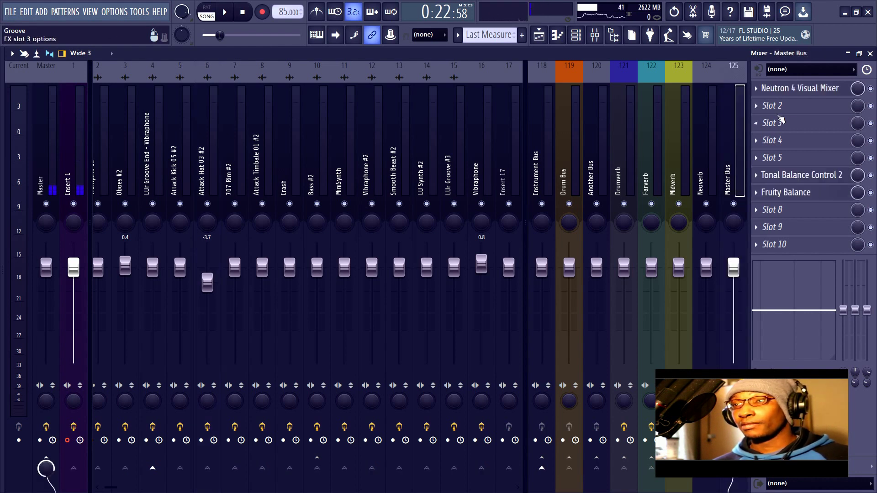
click(794, 91)
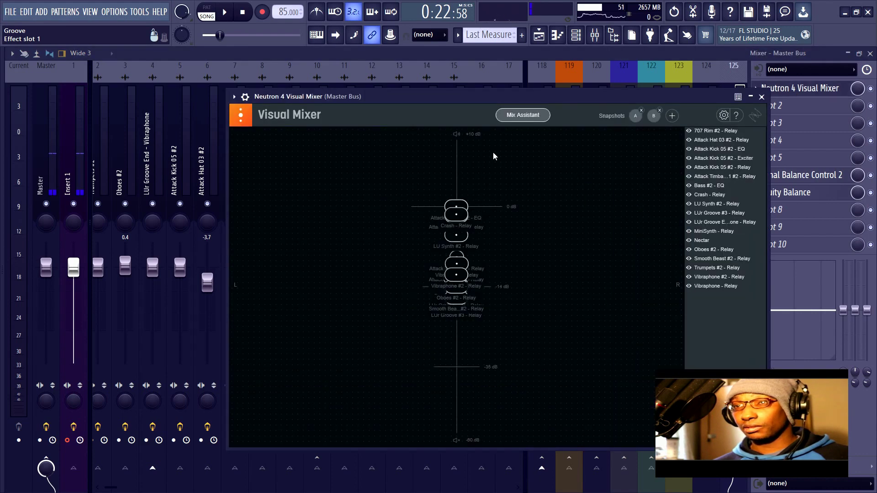
click(646, 119)
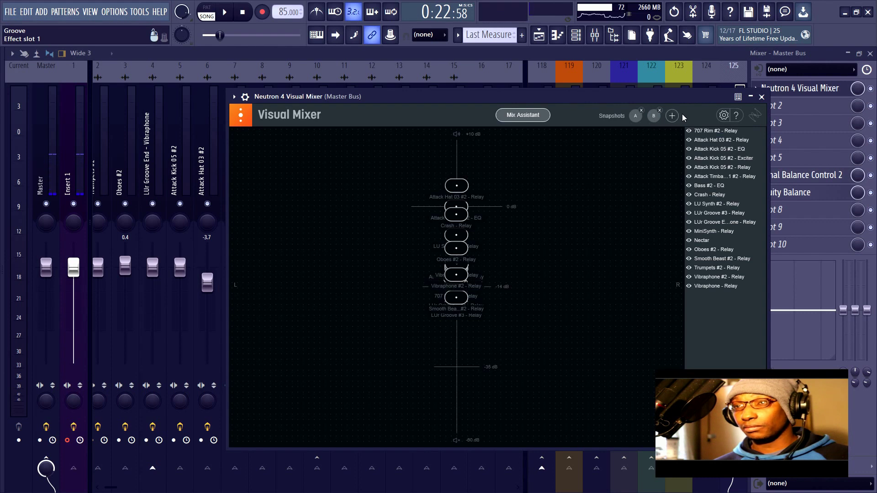
click(641, 121)
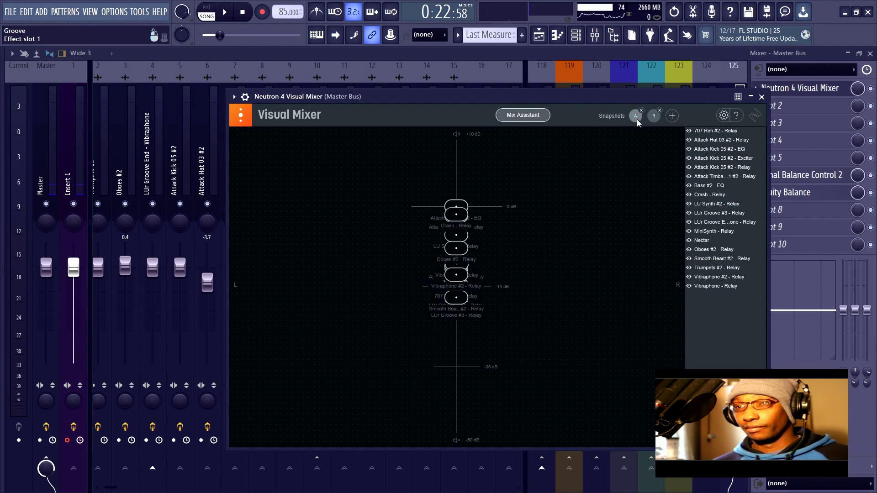
click(653, 116)
click(637, 118)
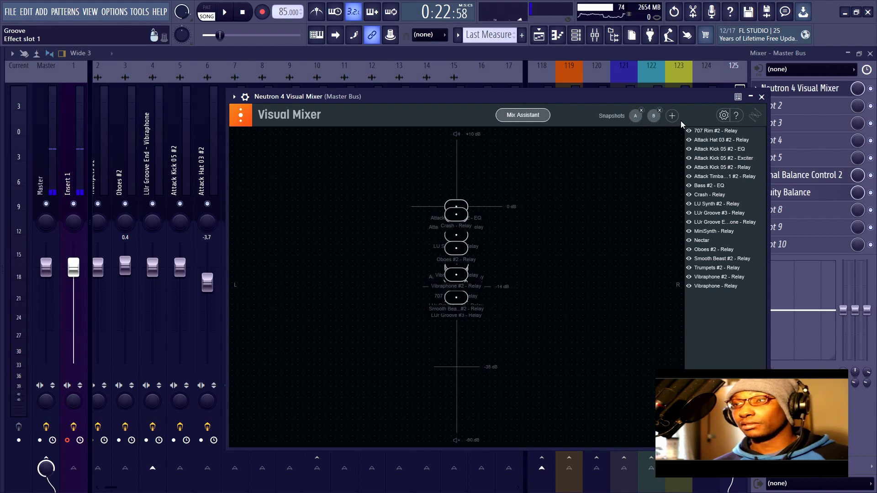
Raise the Crash - Relay node to 2.31 dB and store the layout as snapshot C.
drag(460, 220, 461, 192)
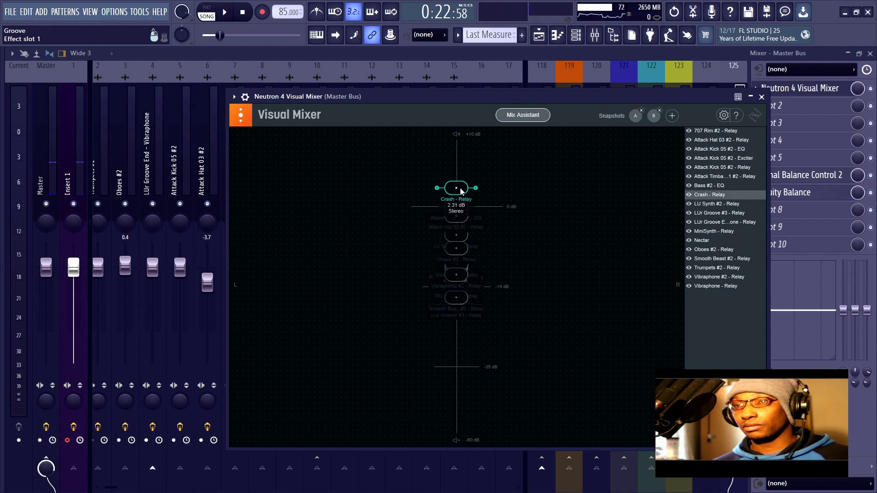
click(672, 117)
Recall snapshots A, B and C in turn for comparison, return to snapshot A, and close the Visual Mixer.
click(657, 120)
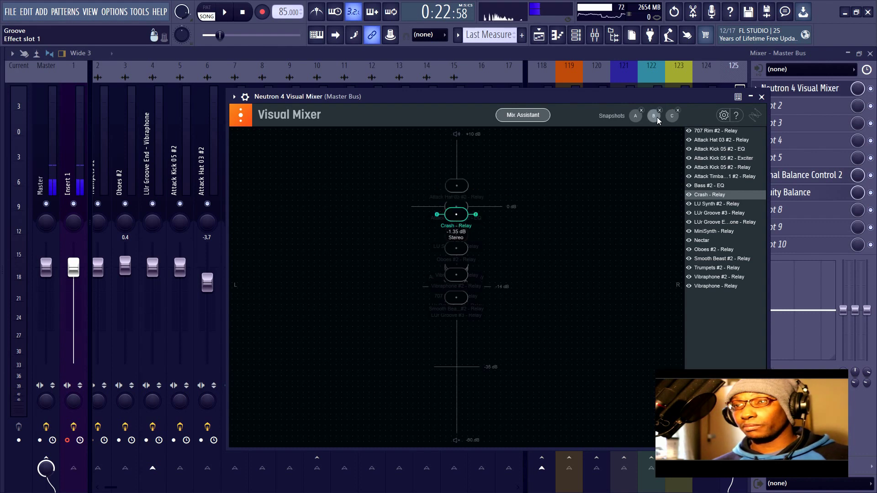
click(636, 117)
click(654, 118)
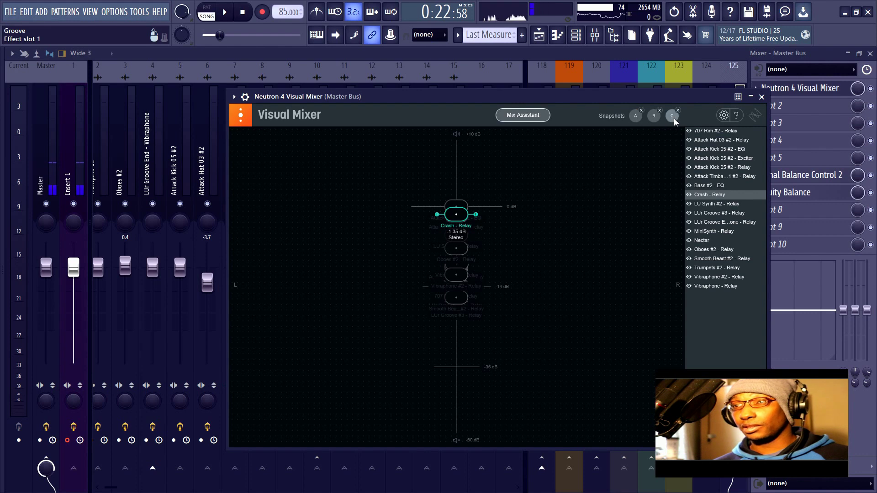
click(674, 121)
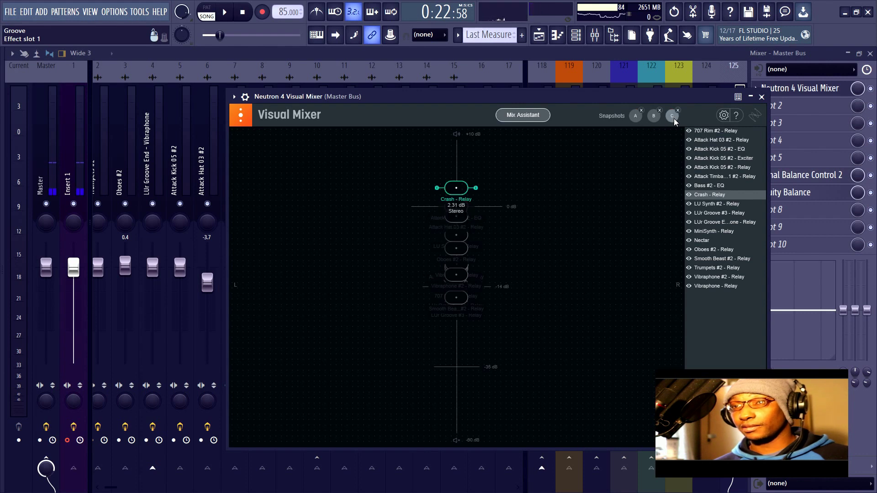
click(638, 118)
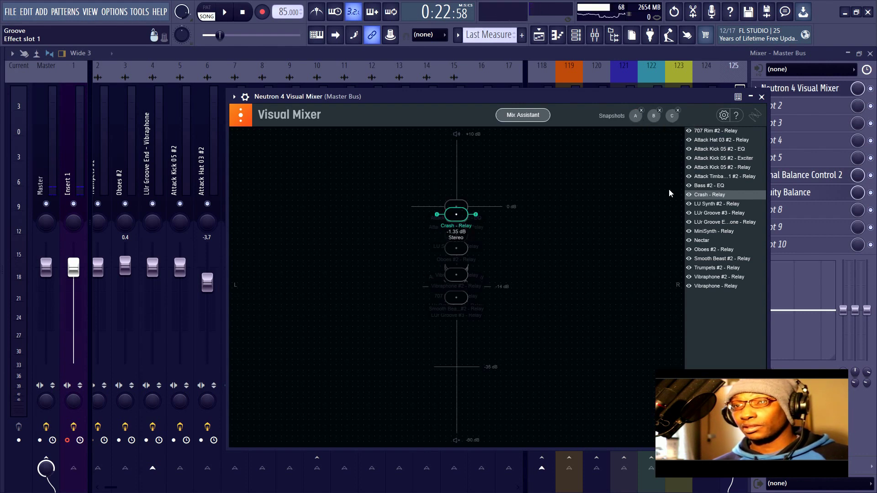
click(761, 98)
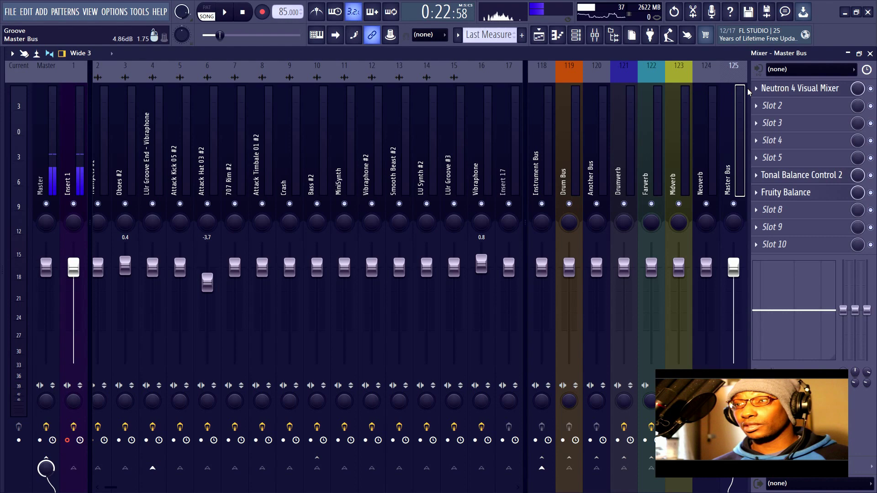
click(789, 92)
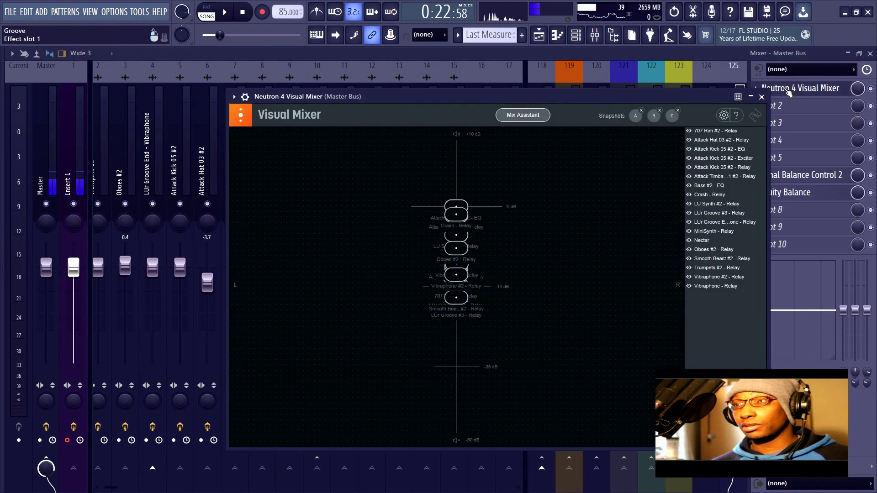
click(762, 97)
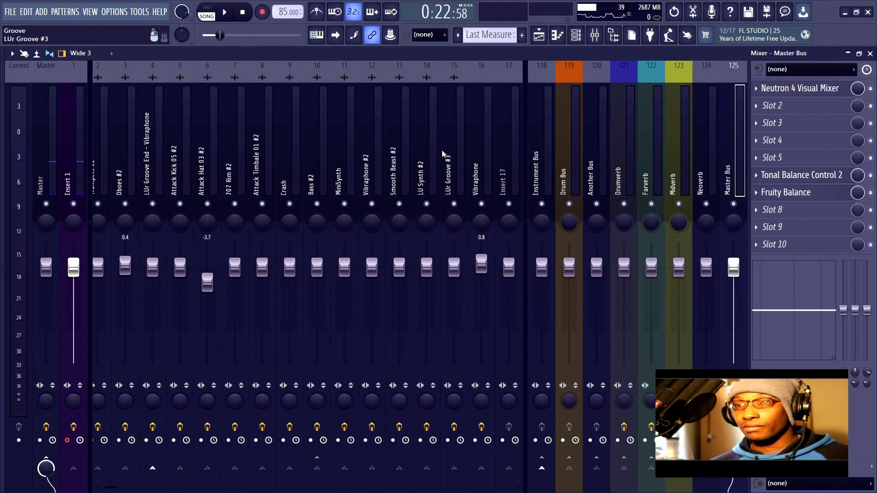
Open Neutron 4 Equalizer on Attack Kick 05 #2 and view the available Masking sources, leaving the choice at None.
click(366, 154)
drag(365, 154, 188, 151)
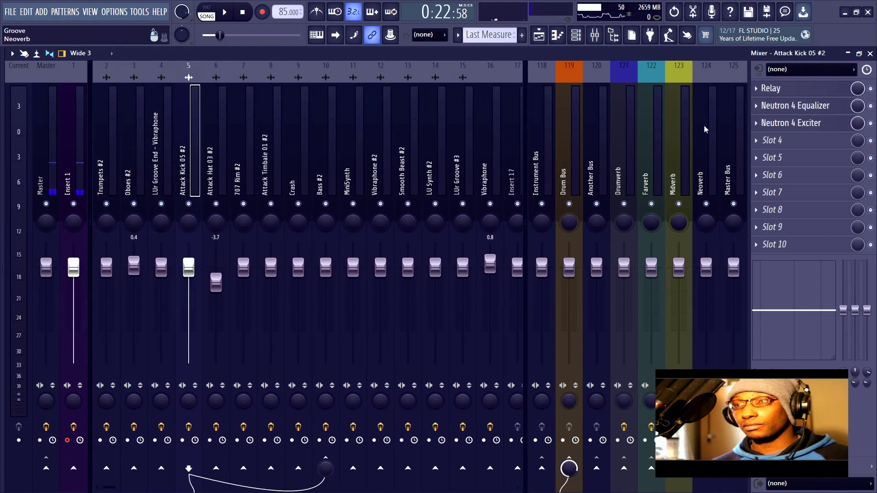
click(794, 106)
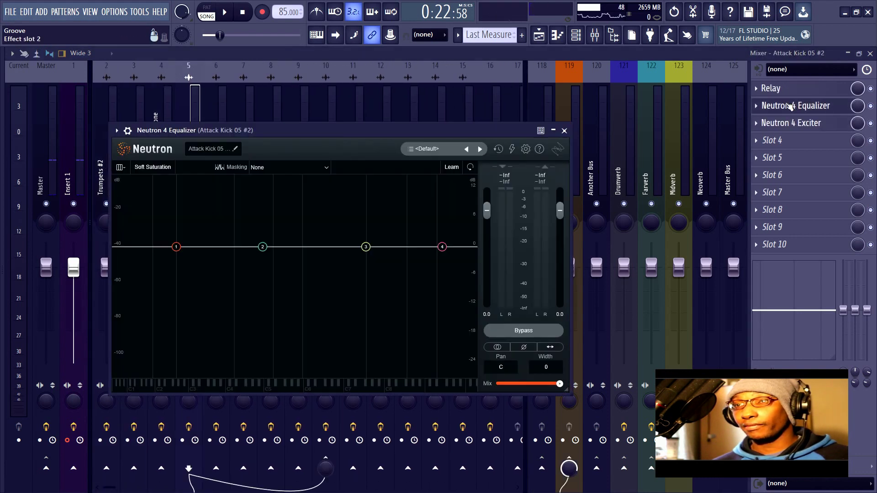
drag(321, 128, 376, 122)
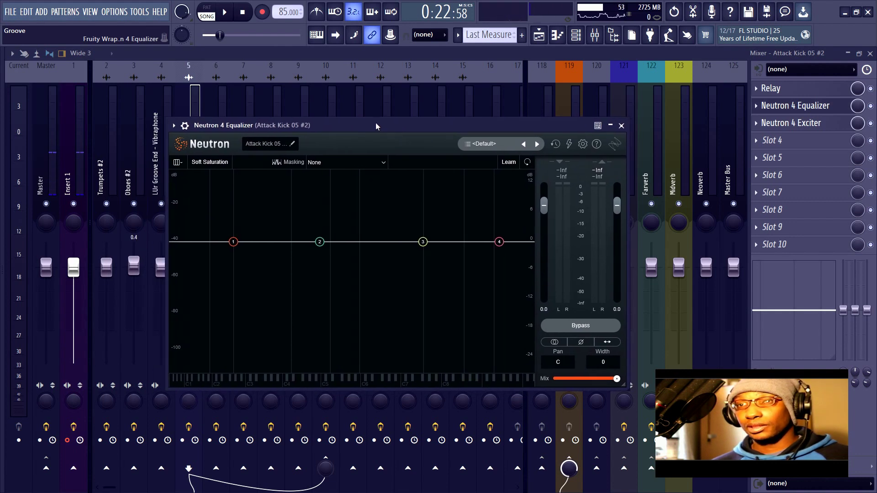
click(334, 163)
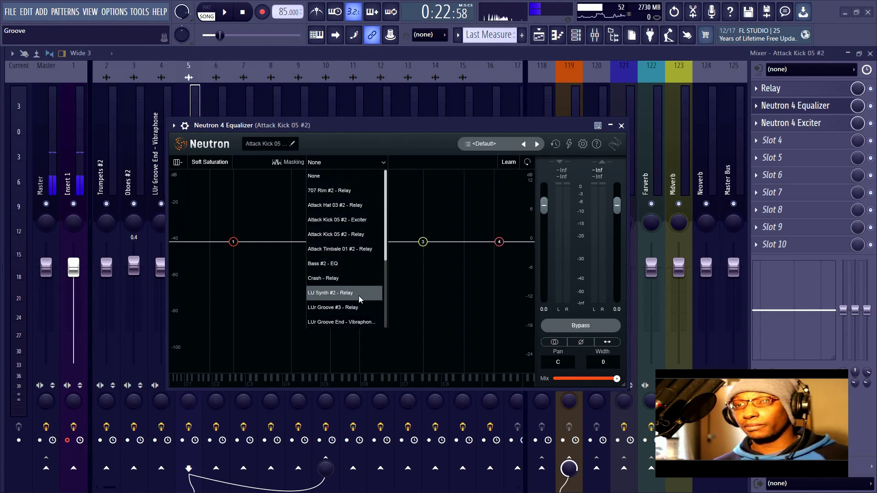
click(415, 141)
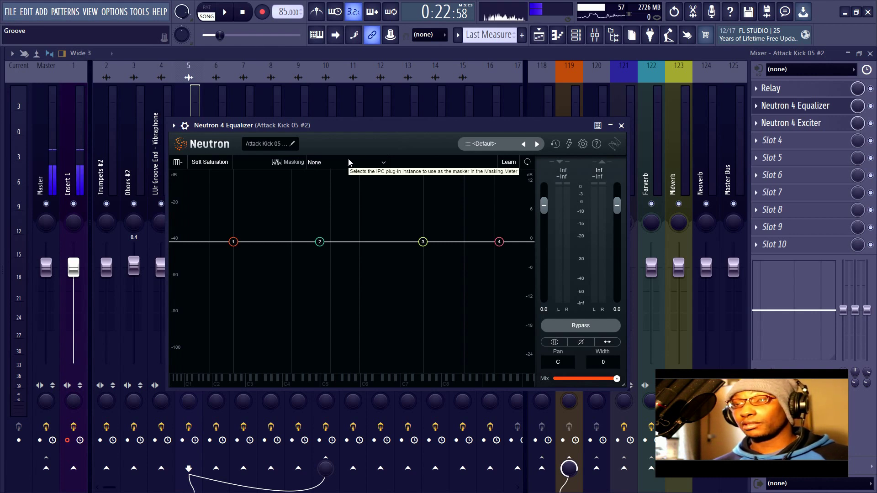
Go across the mixer tracks to Bass #2, open its Neutron 4 Equalizer, and reposition the window to examine the masking setup.
click(230, 91)
click(243, 89)
click(271, 89)
click(298, 89)
click(325, 89)
click(343, 91)
click(332, 91)
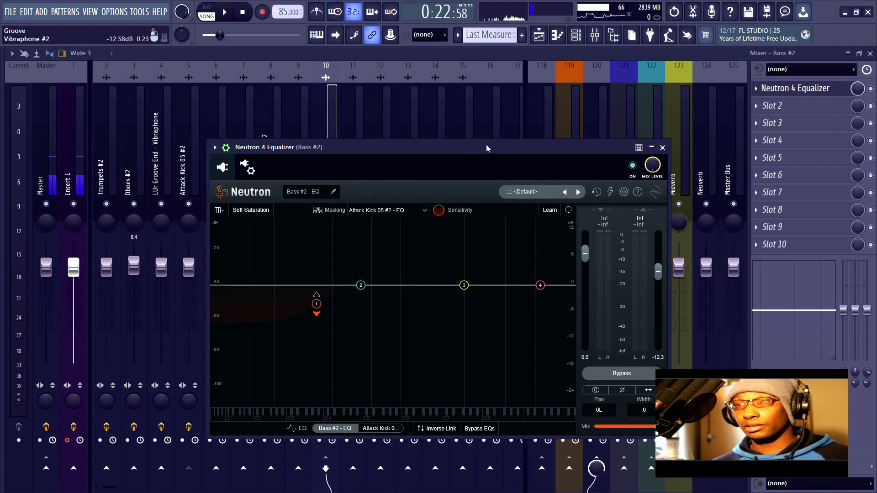
drag(482, 134, 483, 131)
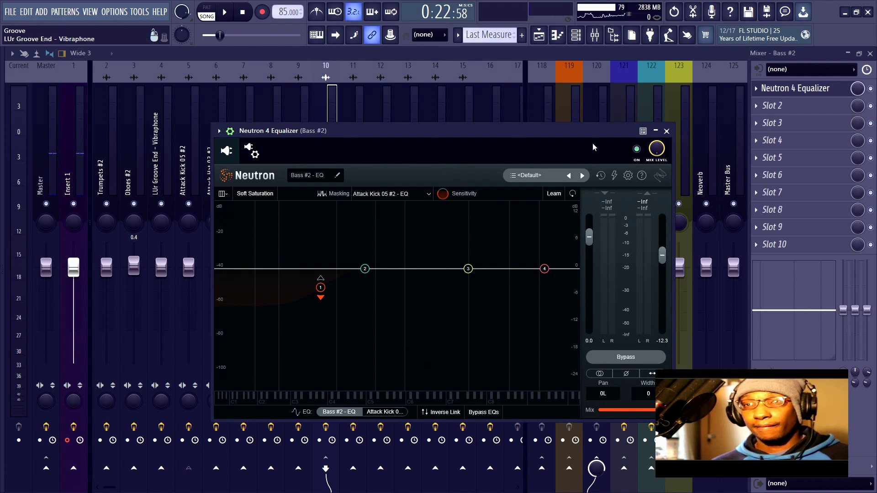
Compare the effect slots of Attack Kick 05 #2 and Bass #2, highlighting both tracks together and finishing on Bass #2.
click(191, 141)
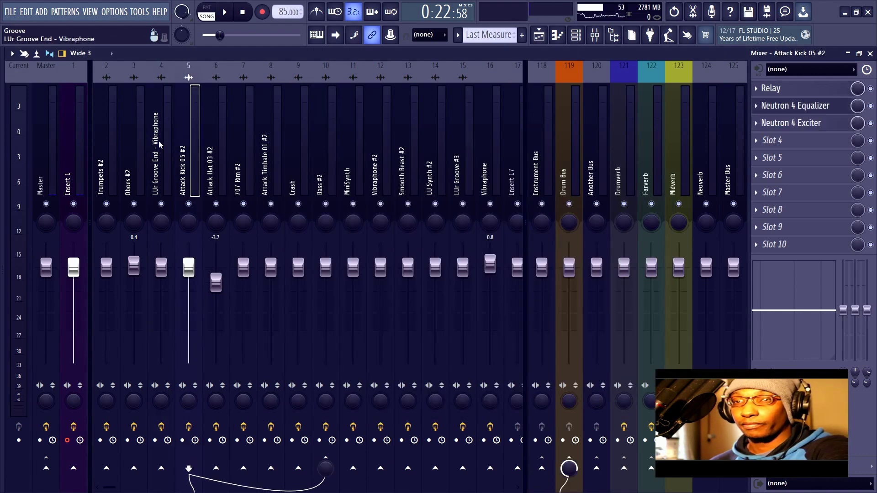
click(159, 144)
click(133, 143)
click(189, 142)
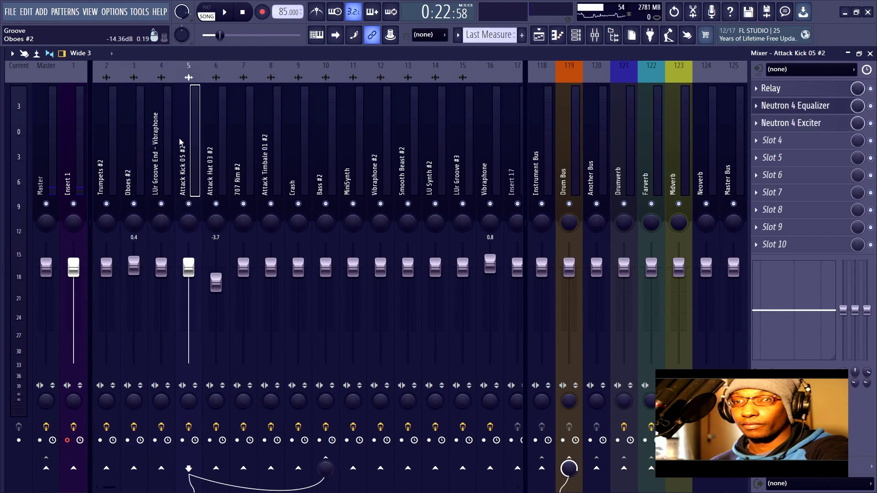
click(211, 141)
click(188, 141)
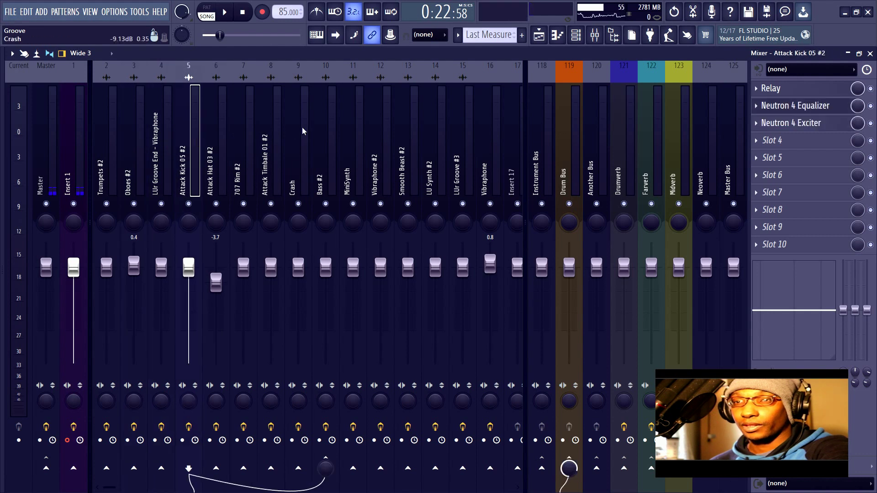
ctrl+click(323, 131)
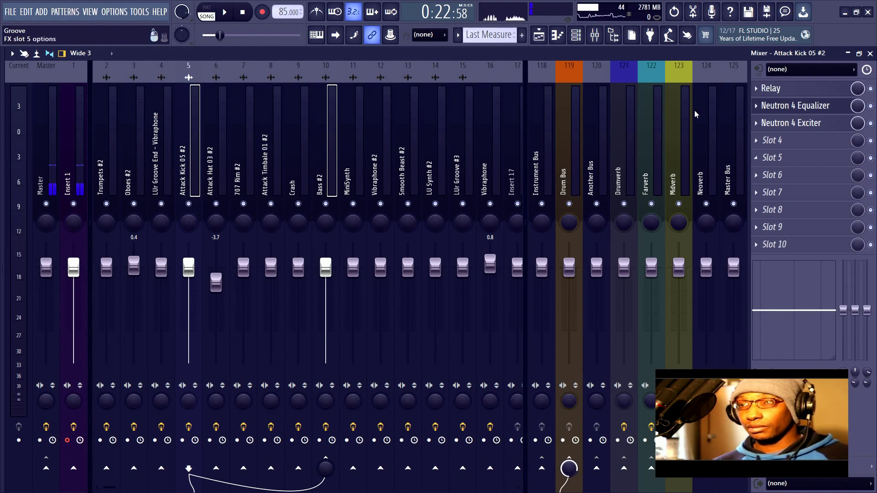
click(330, 112)
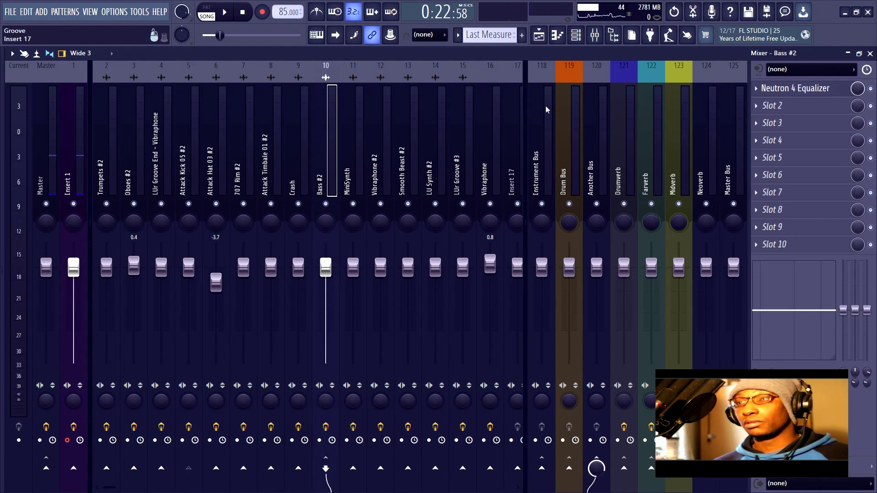
In the Bass #2 Neutron 4 Equalizer's processing connections, route Attack Kick 05 #2 to Stereo Aux In, activate that input, and close the plugin.
click(794, 91)
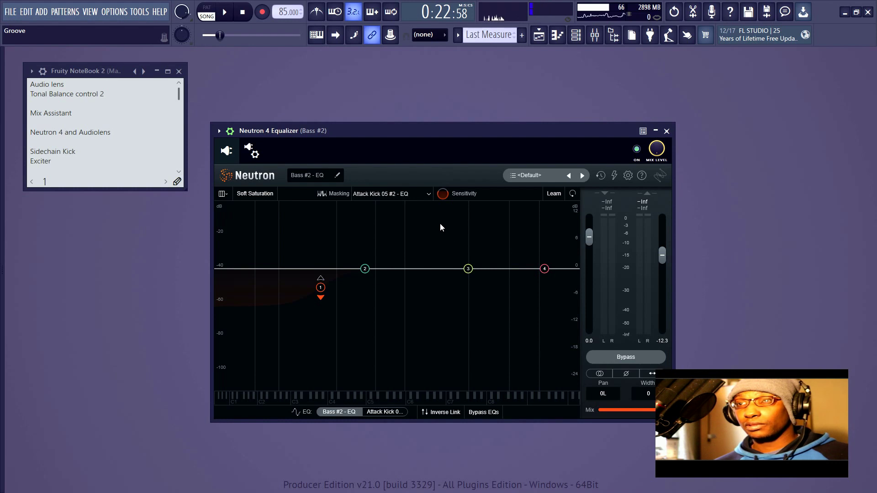
click(251, 151)
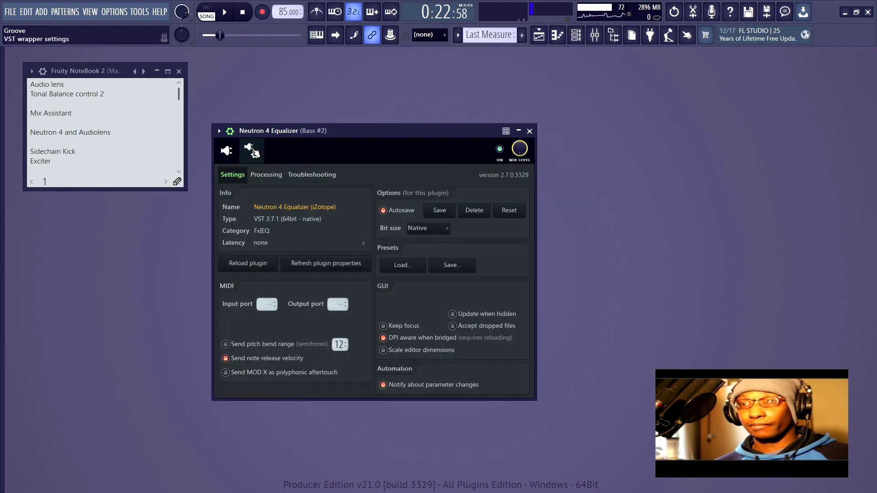
click(267, 175)
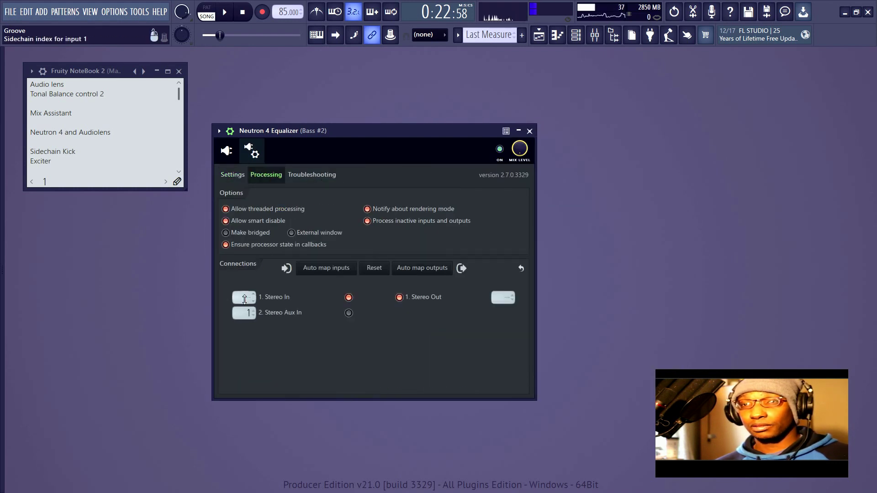
click(247, 314)
click(264, 333)
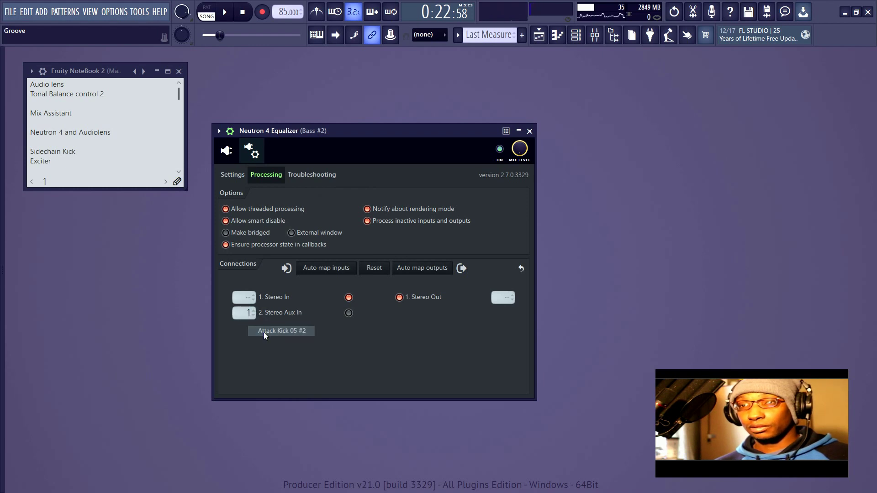
click(348, 313)
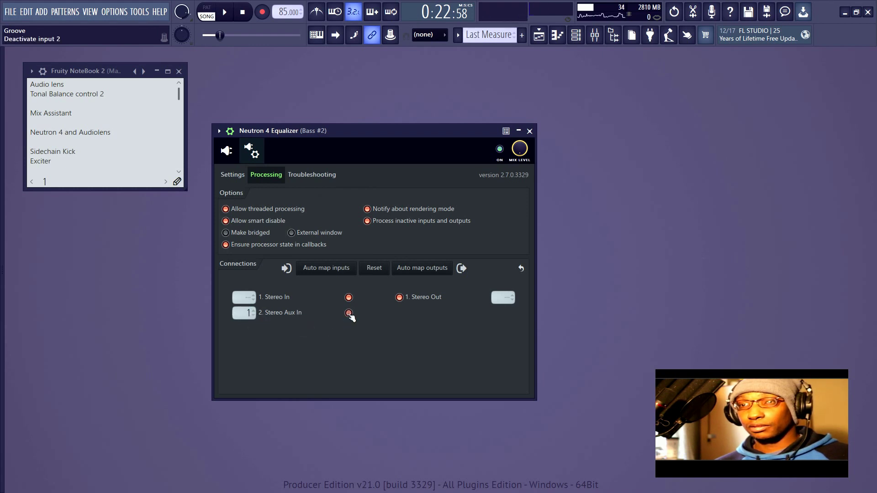
click(529, 131)
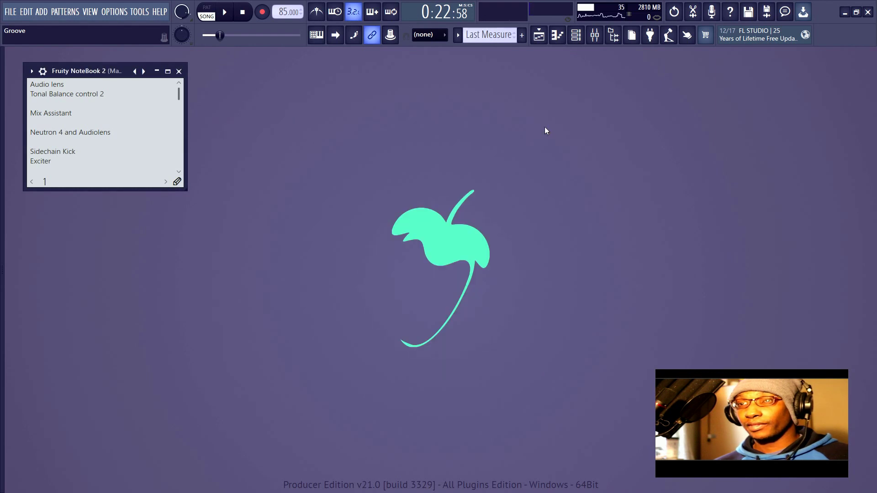
Reopen the mixer and the Bass #2 Neutron 4 Equalizer's editor, and show node 1's dynamic and external sidechain settings.
click(594, 35)
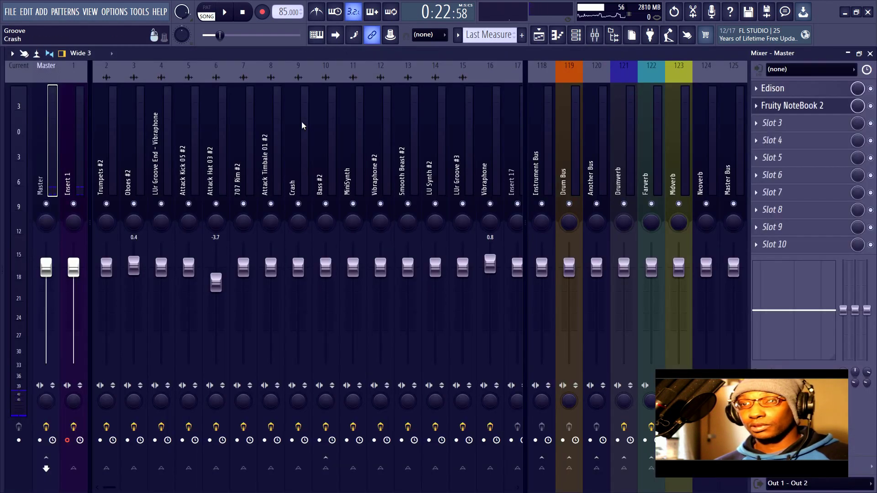
click(319, 139)
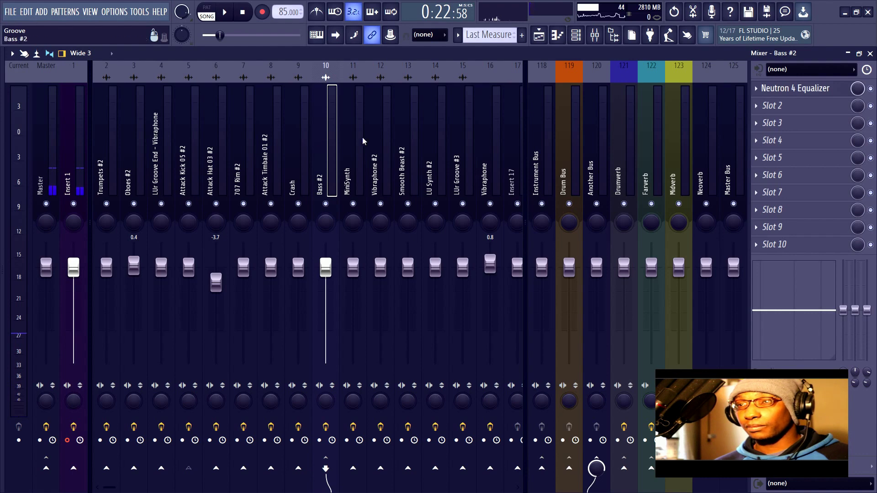
click(790, 91)
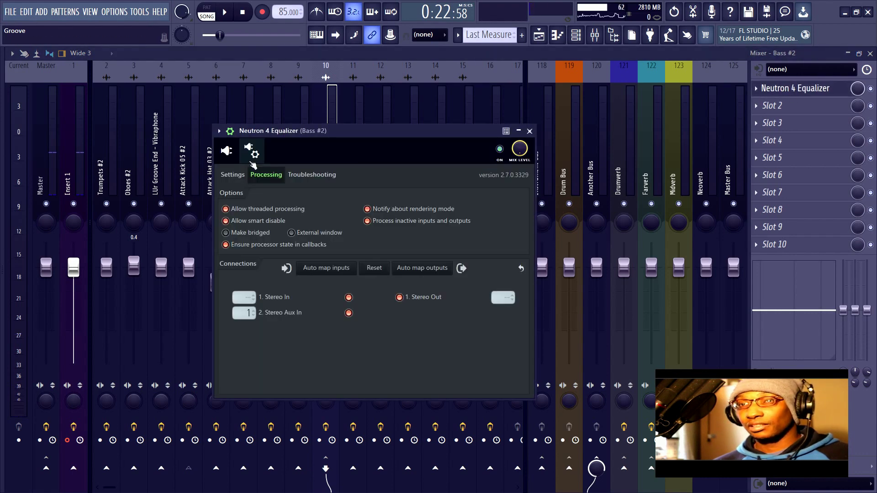
click(226, 151)
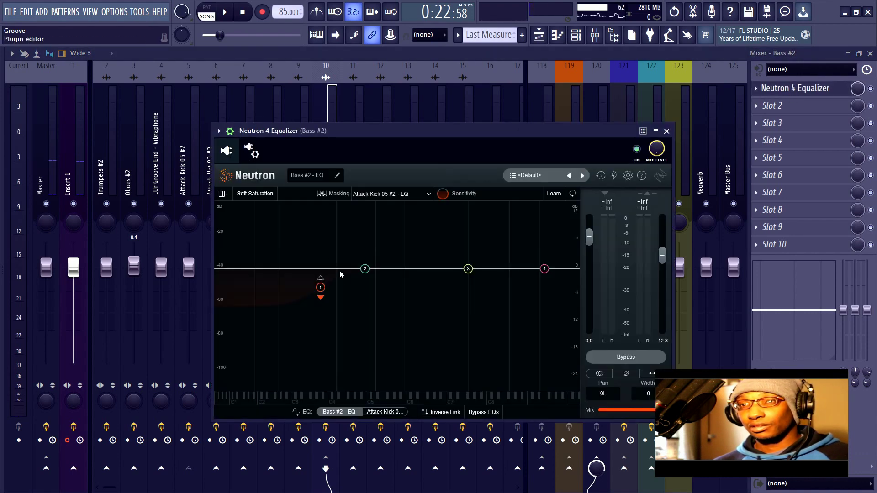
click(321, 287)
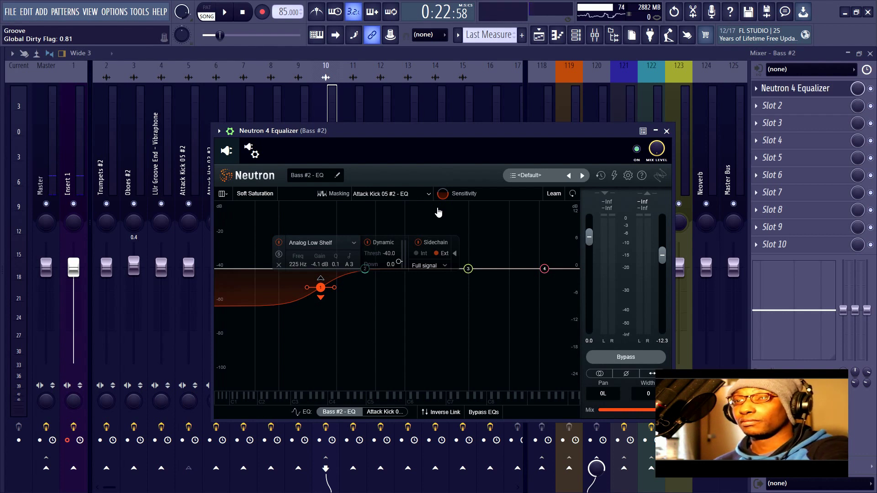
Play the song to watch the kick trigger node 1 on the bass, stop playback, review the node again, and close the equalizer.
key(space)
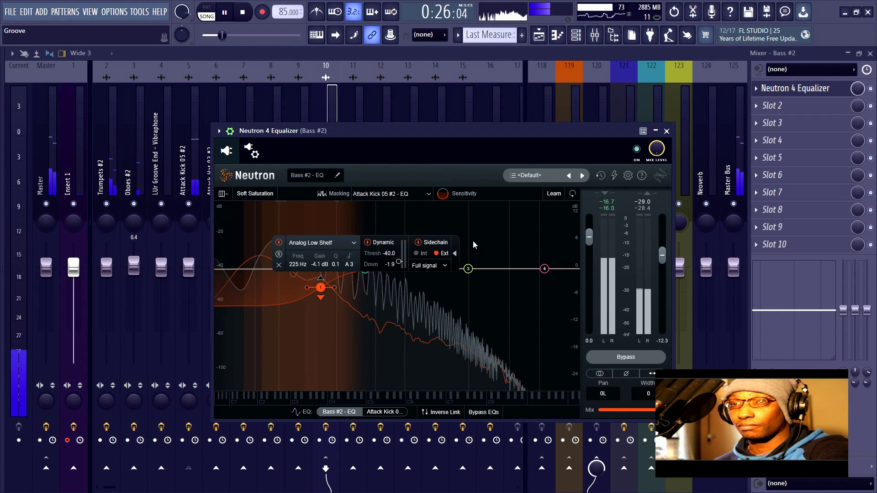
click(432, 221)
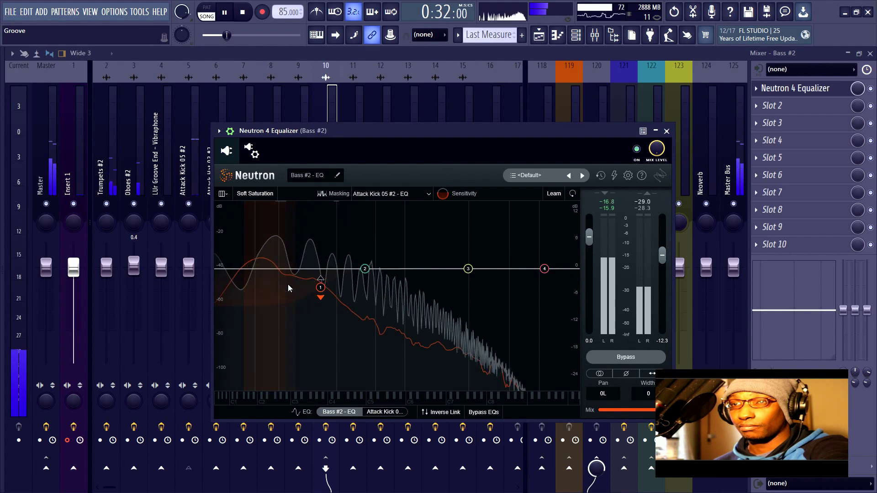
key(space)
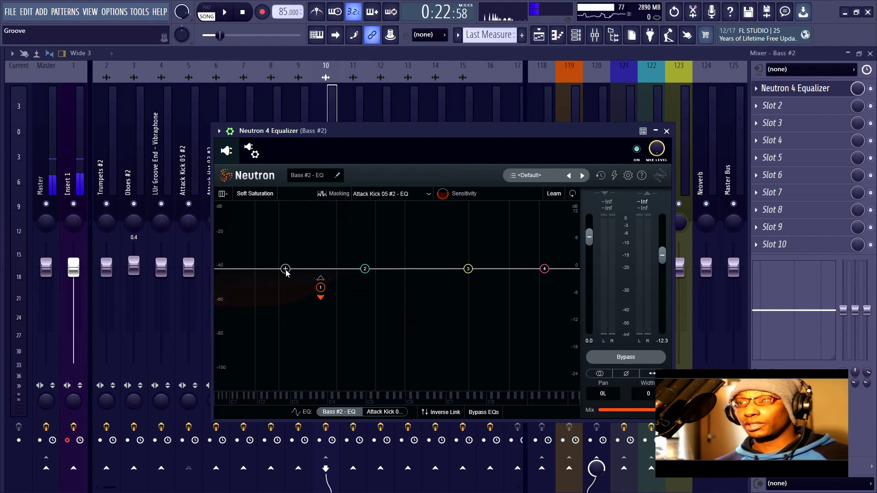
click(319, 291)
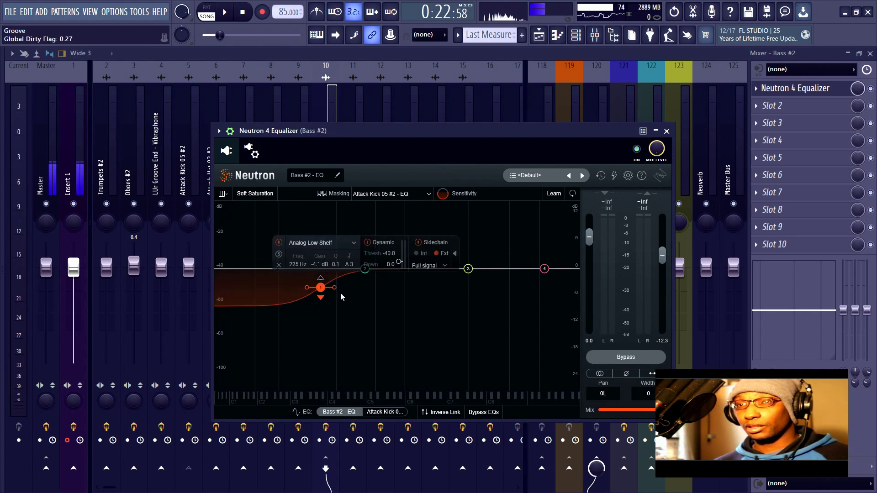
click(667, 131)
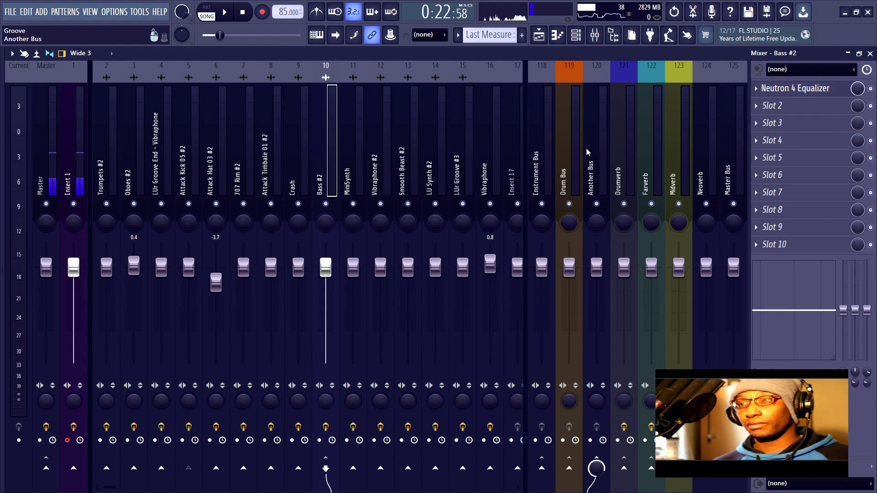
Open Neutron 4 Visual Mixer on the Master Bus to review its track nodes, and close it.
click(735, 117)
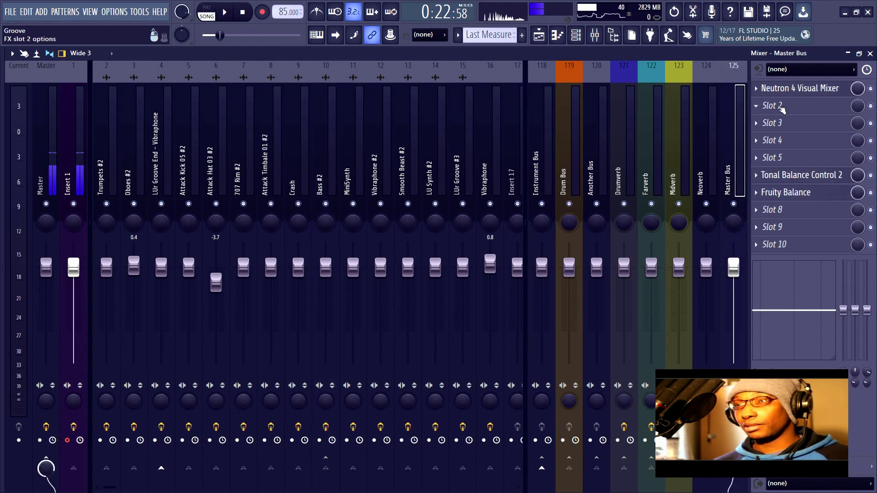
click(801, 89)
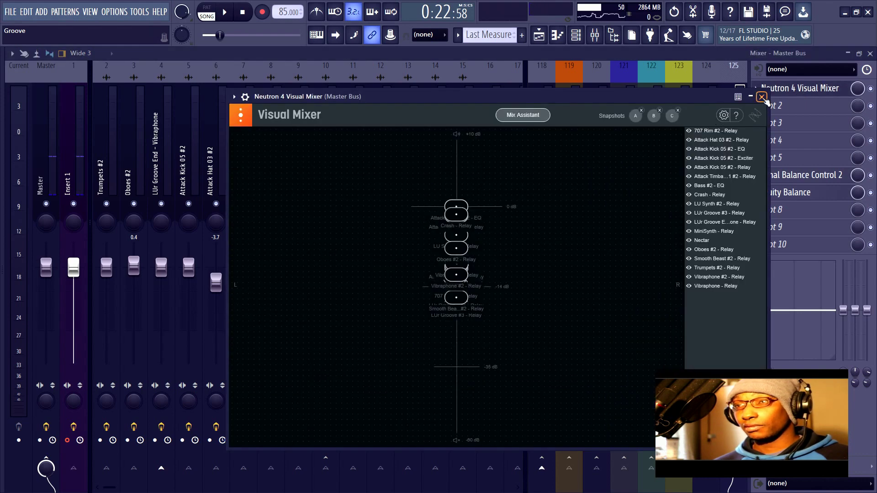
click(762, 96)
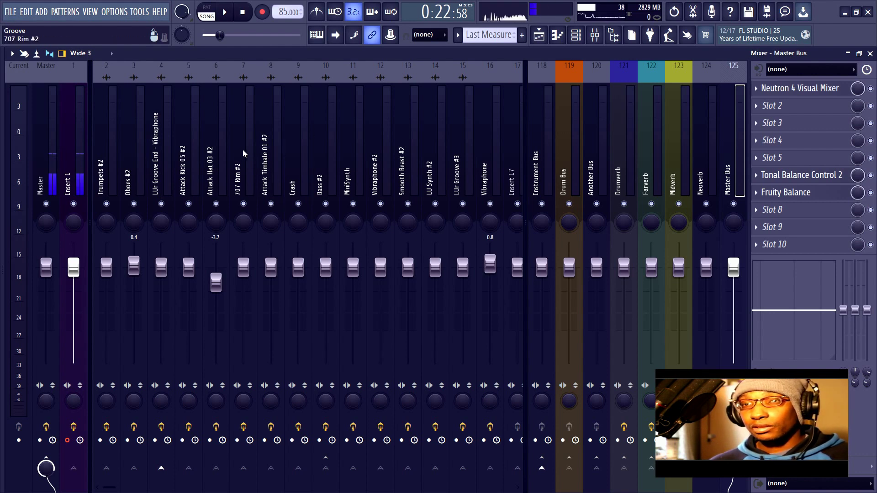
Go across the mixer tracks to Bass #2, open its Neutron 4 Equalizer to examine the Bypass control, and close it.
click(265, 154)
click(298, 149)
click(332, 138)
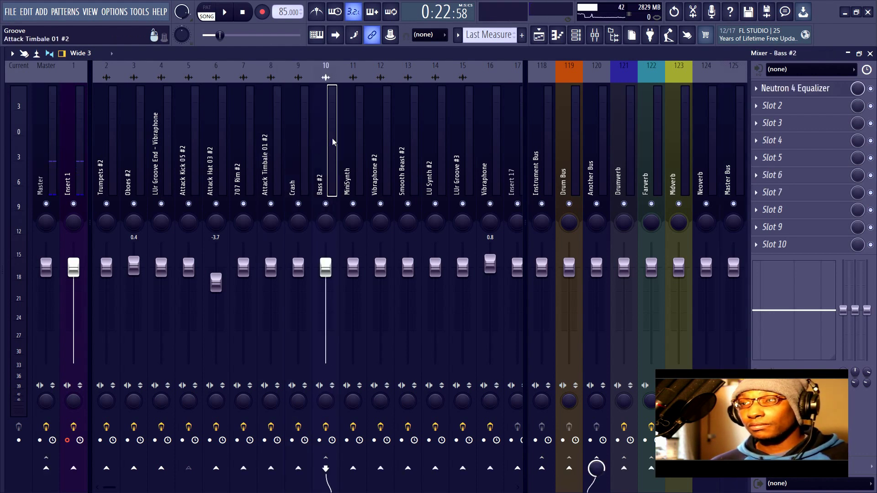
click(797, 90)
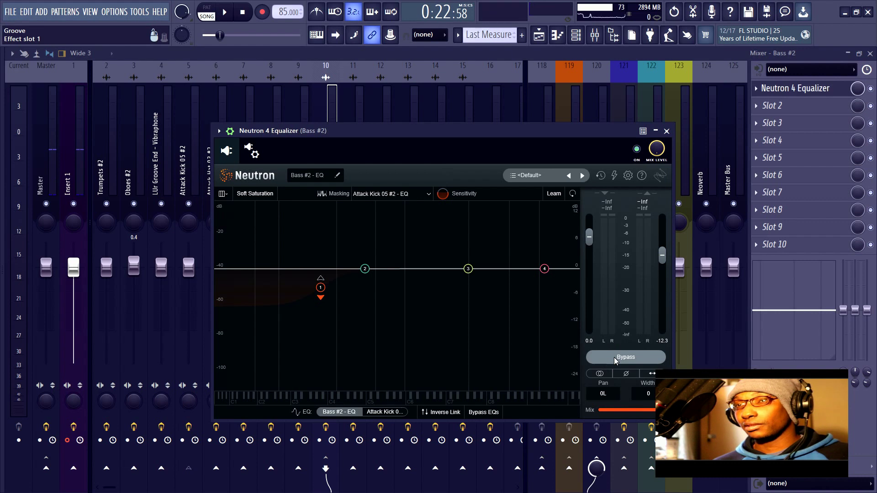
click(666, 132)
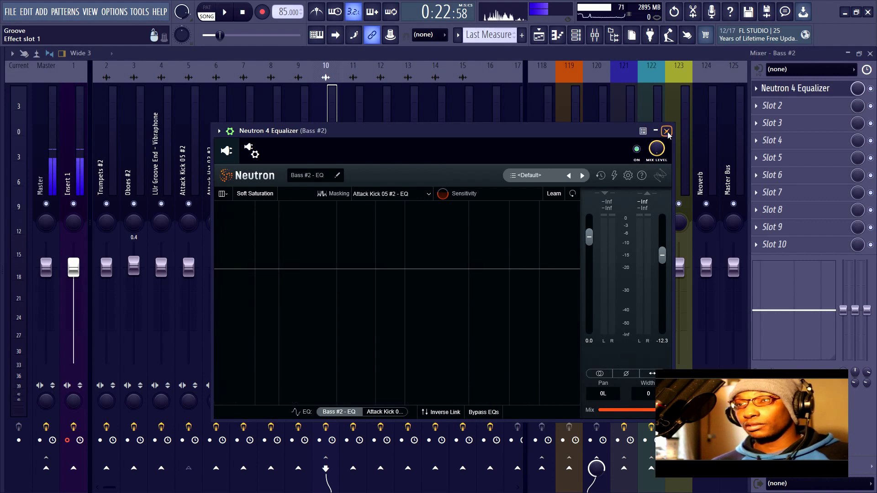
Open Nectar 3 on Insert 1, enable its gain Match option, and close the plugin.
click(106, 106)
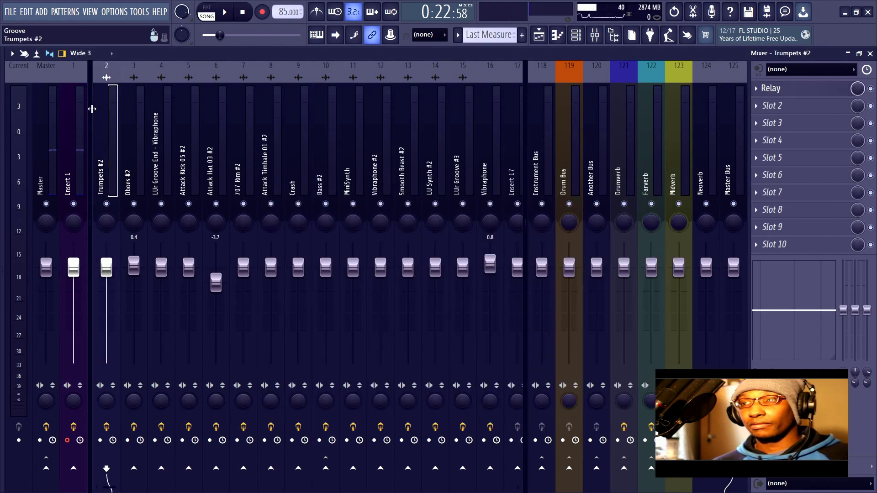
click(73, 113)
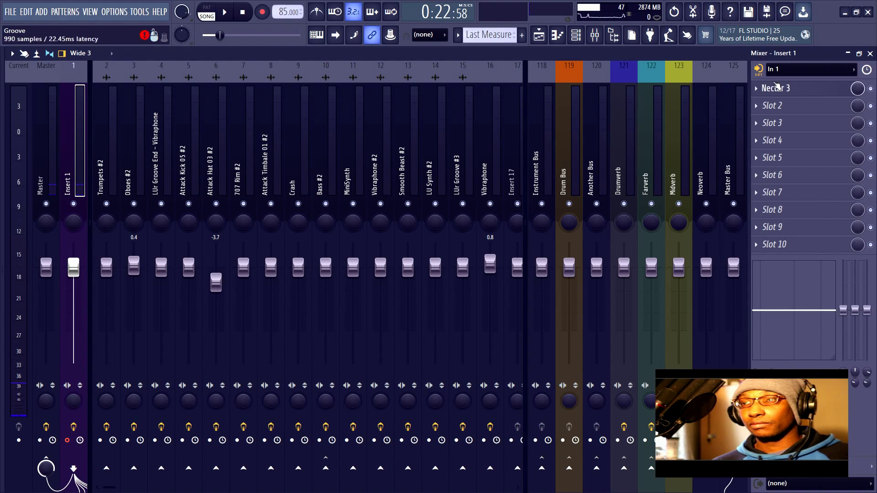
click(777, 87)
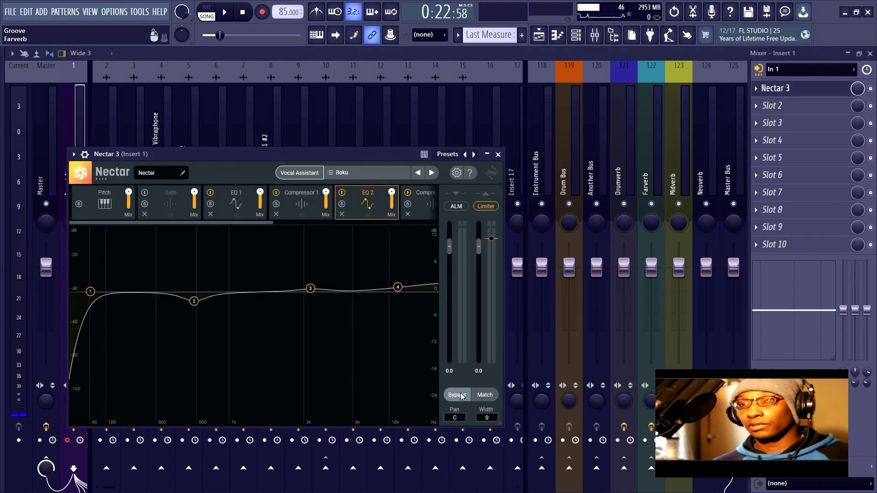
click(489, 397)
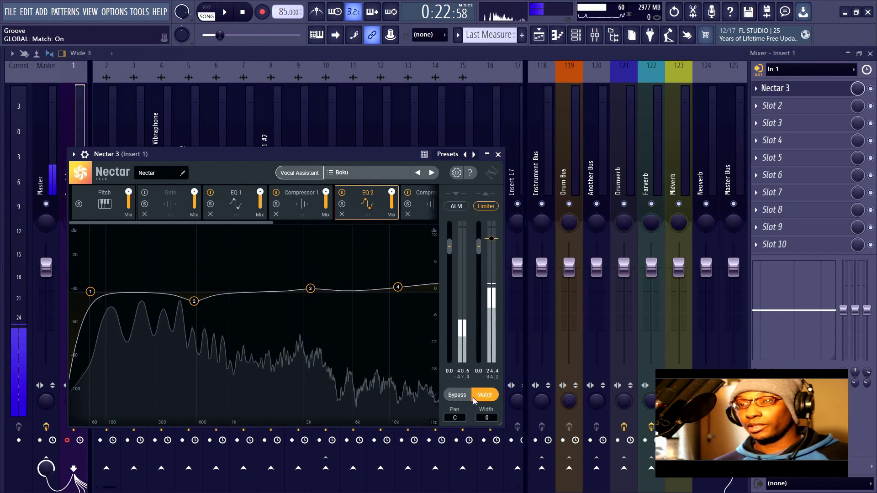
click(498, 155)
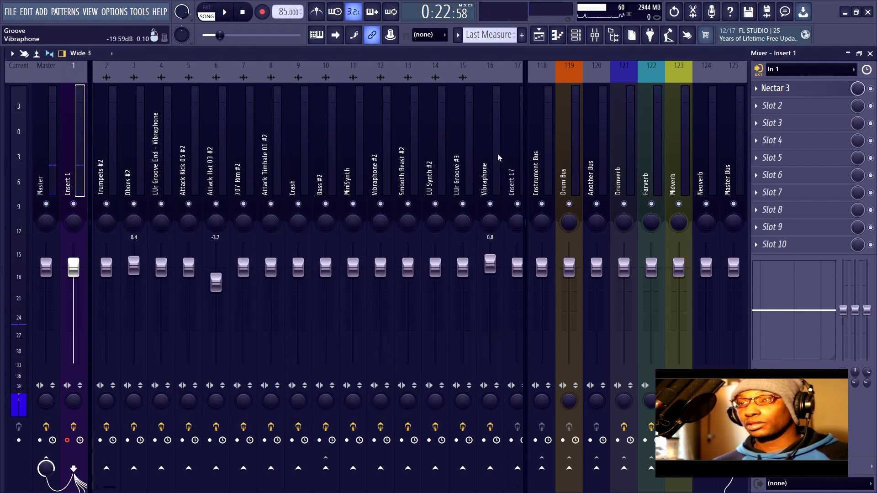